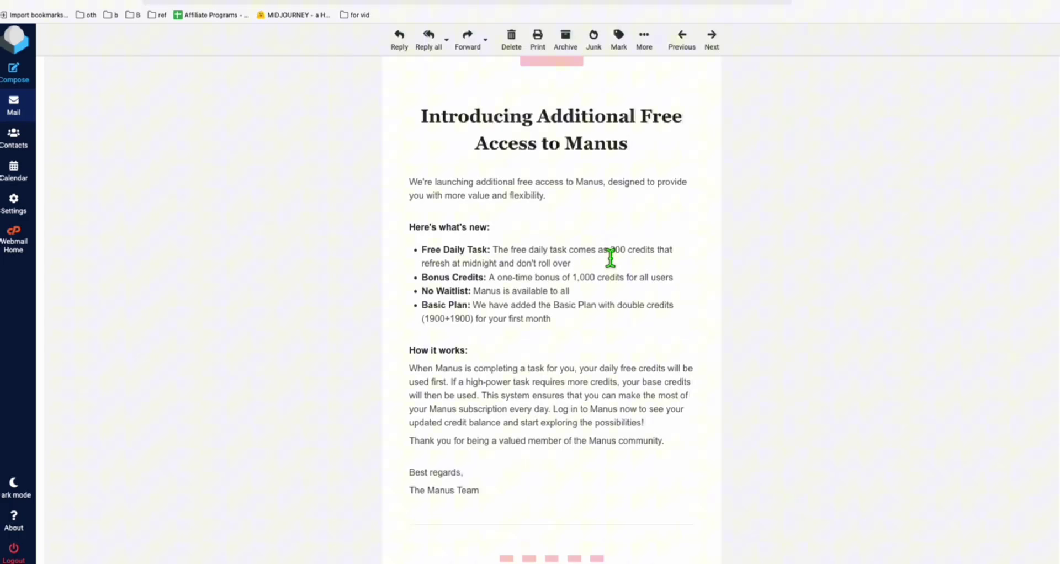
Search the Ahrefs Free Keyword Generator for 'beekeeping' keyword ideas.
click(151, 4)
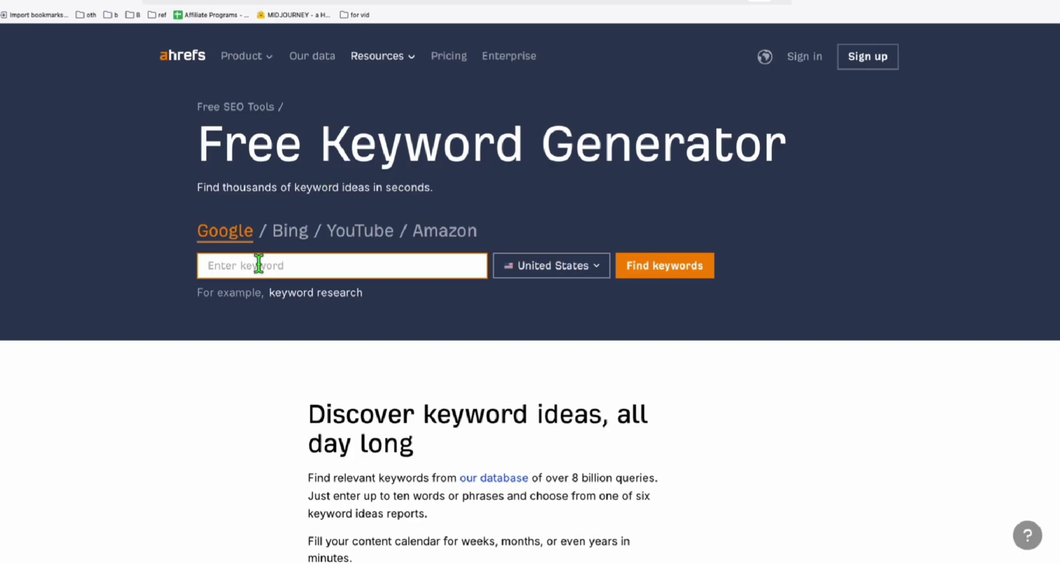
text(beekeeping)
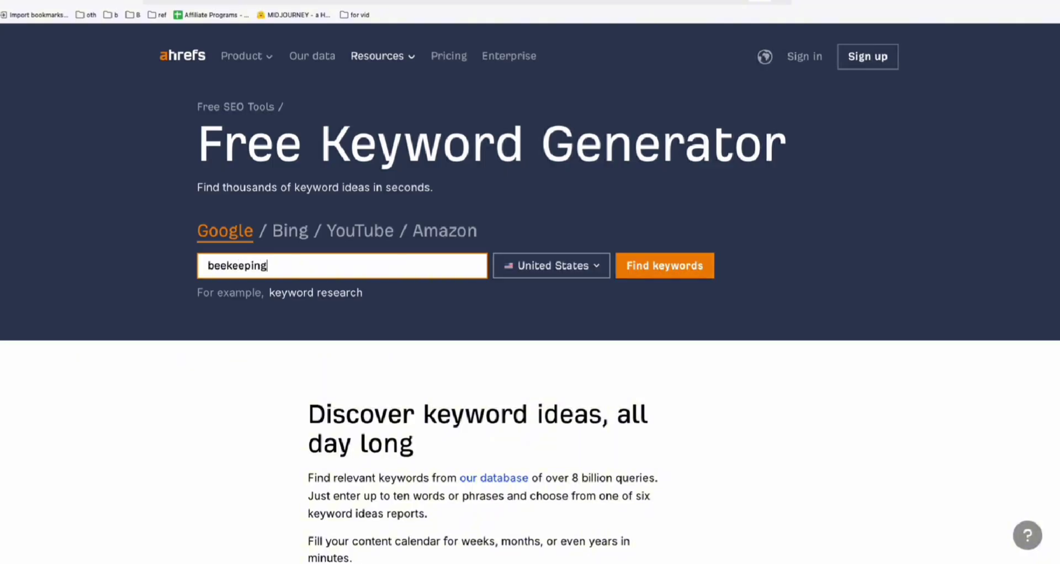
key(Return)
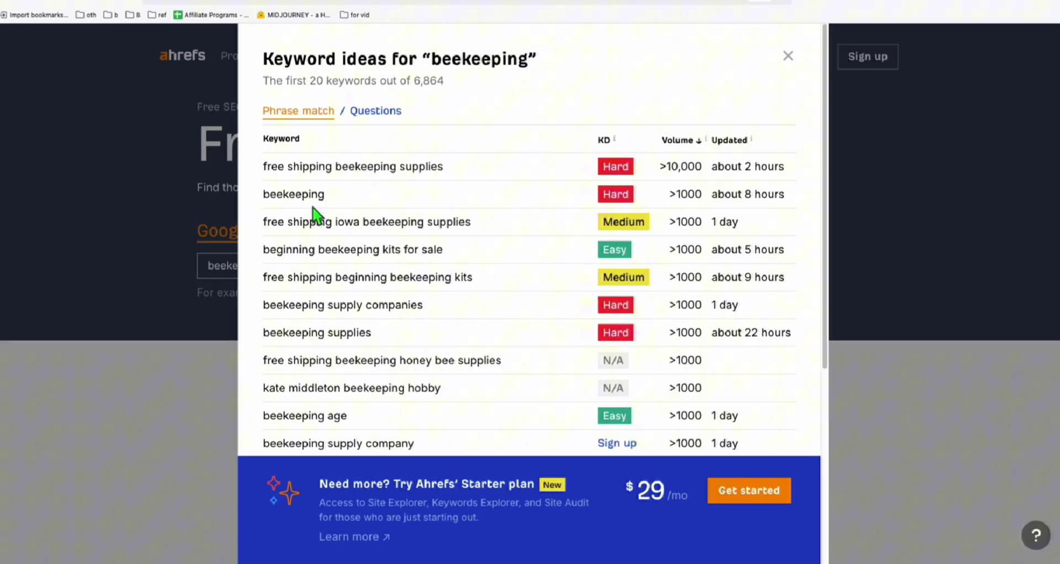
Copy three question keywords on beekeeping age, profitability and start-up cost, then return to Manus.
click(379, 115)
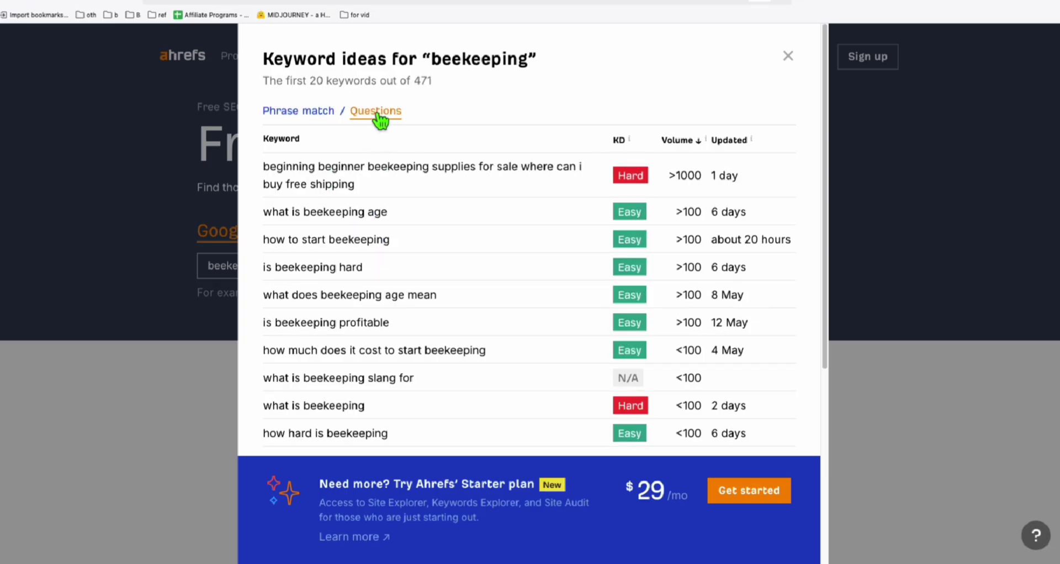
scroll(393, 194, down, 1)
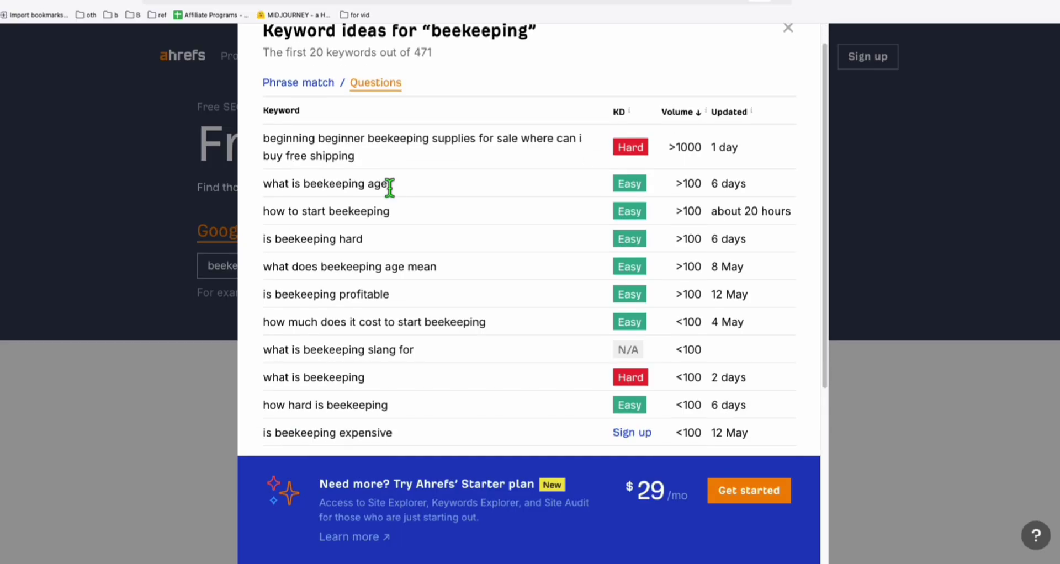
scroll(390, 187, down, 1)
click(487, 307)
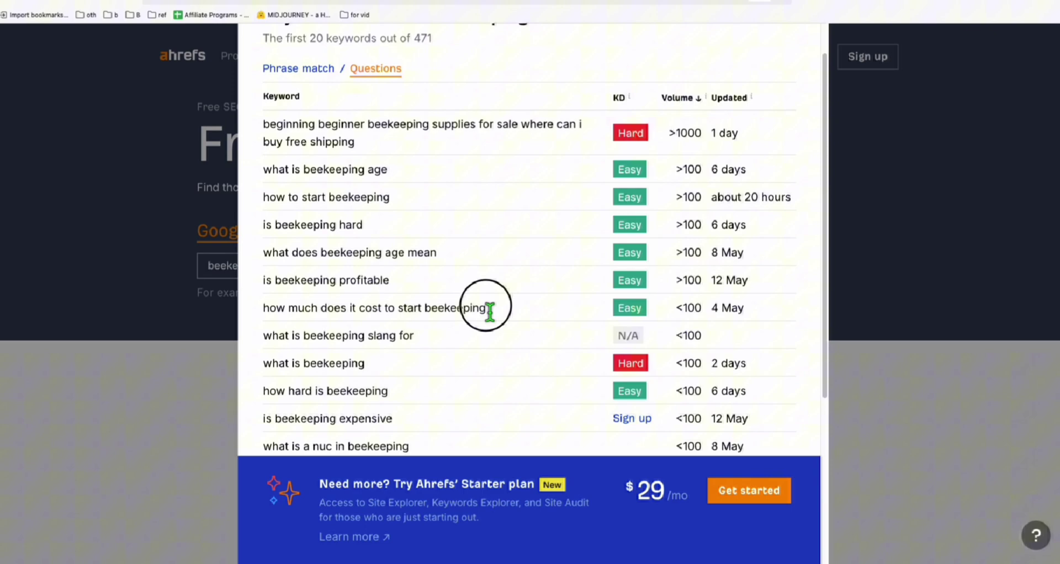
drag(264, 253, 485, 309)
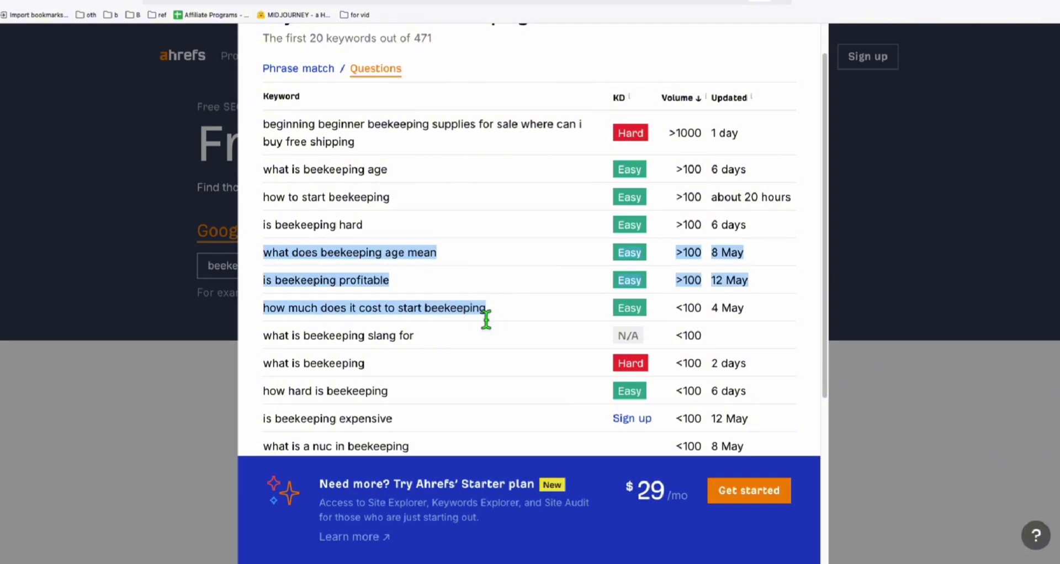
right_click(486, 319)
click(499, 322)
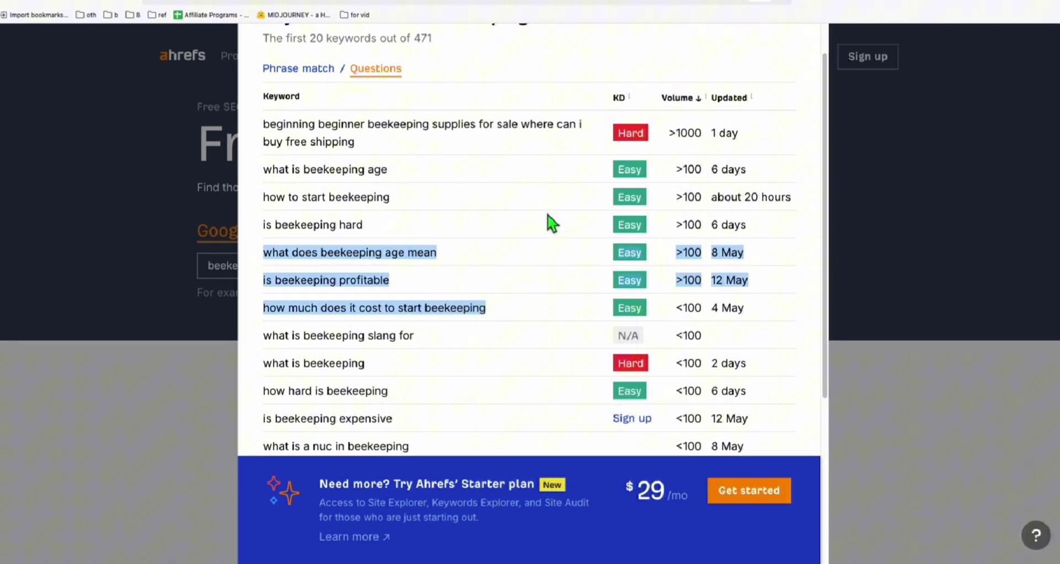
key(ctrl+Tab)
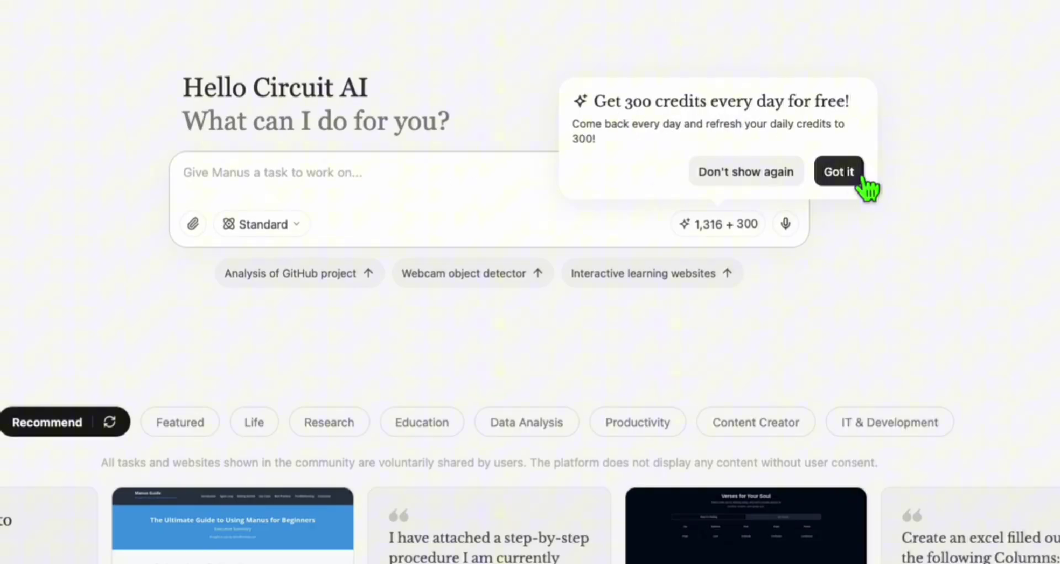
Dismiss the daily free credits notice and paste the three beekeeping questions into the task prompt.
click(853, 173)
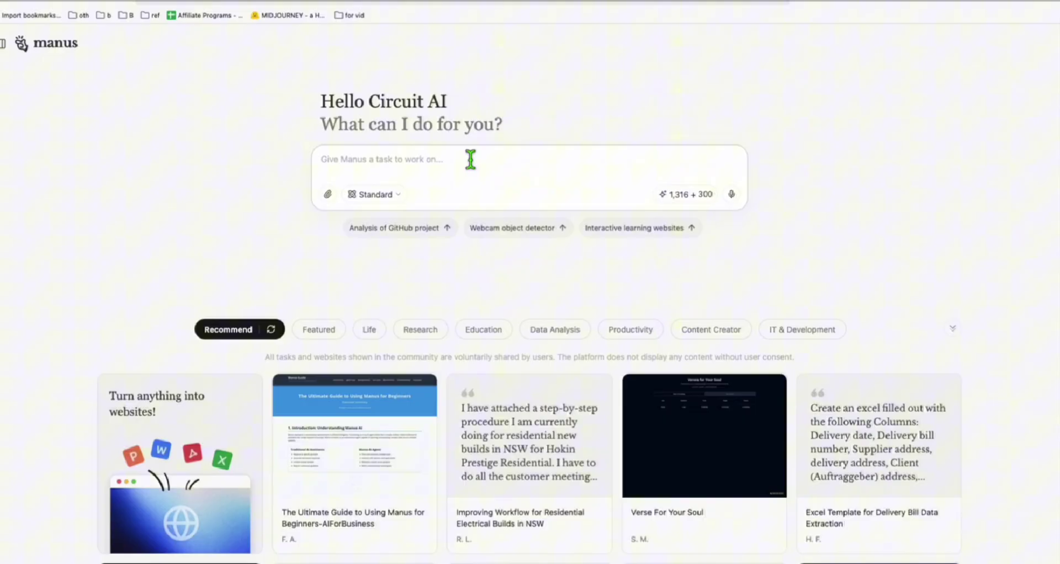
key(ctrl+v)
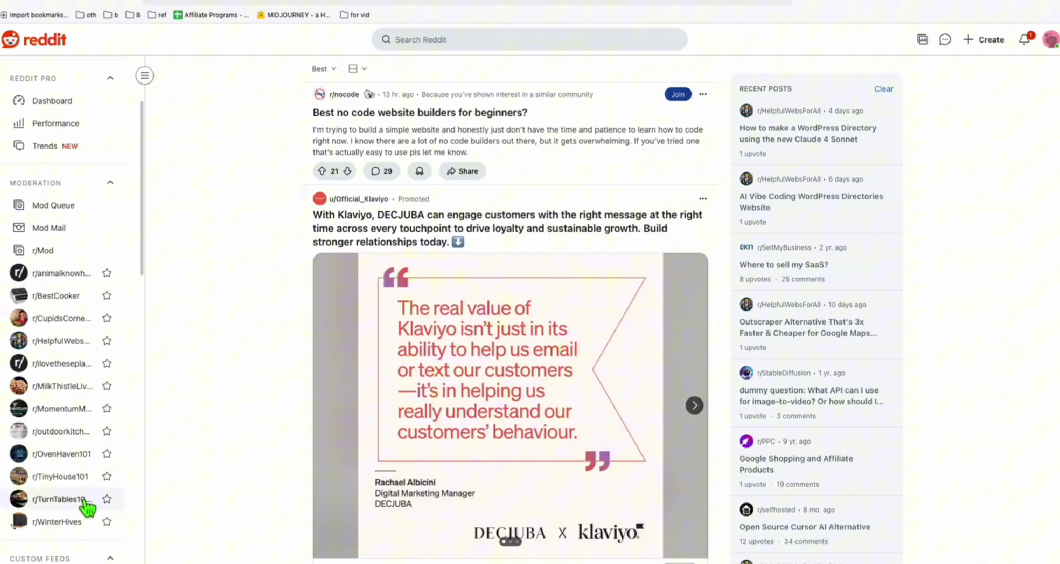
Open r/WinterHives, read through the winter beekeeping mistakes post, and return to the community feed.
click(57, 522)
double_click(403, 159)
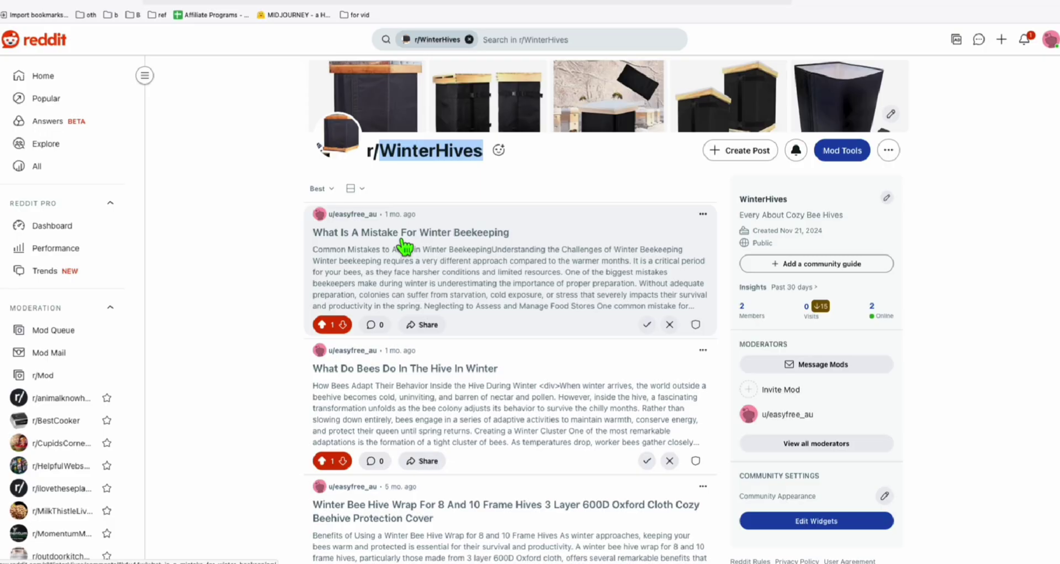
click(405, 245)
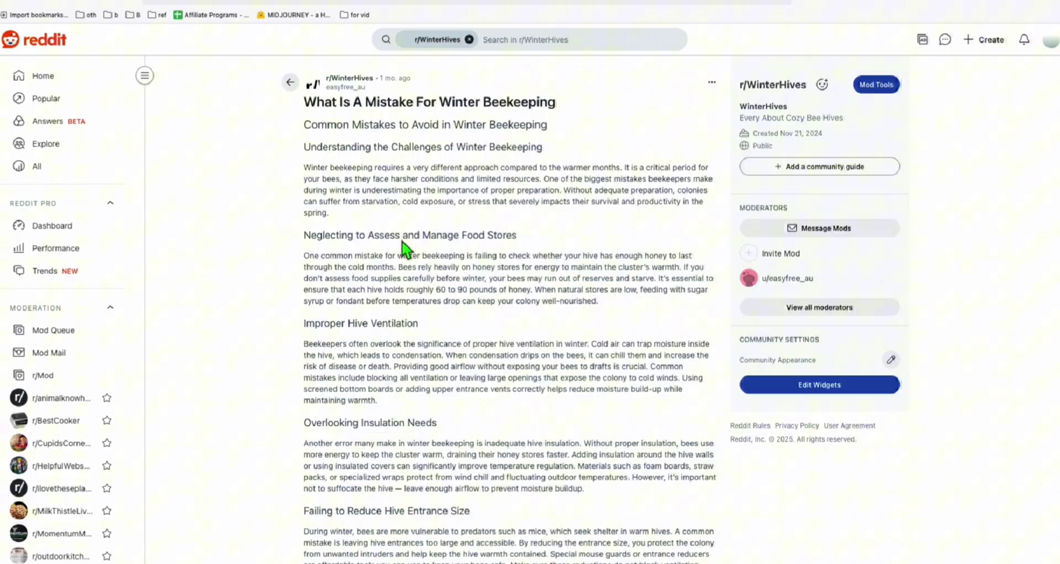
scroll(415, 218, down, 15)
scroll(415, 218, down, 20)
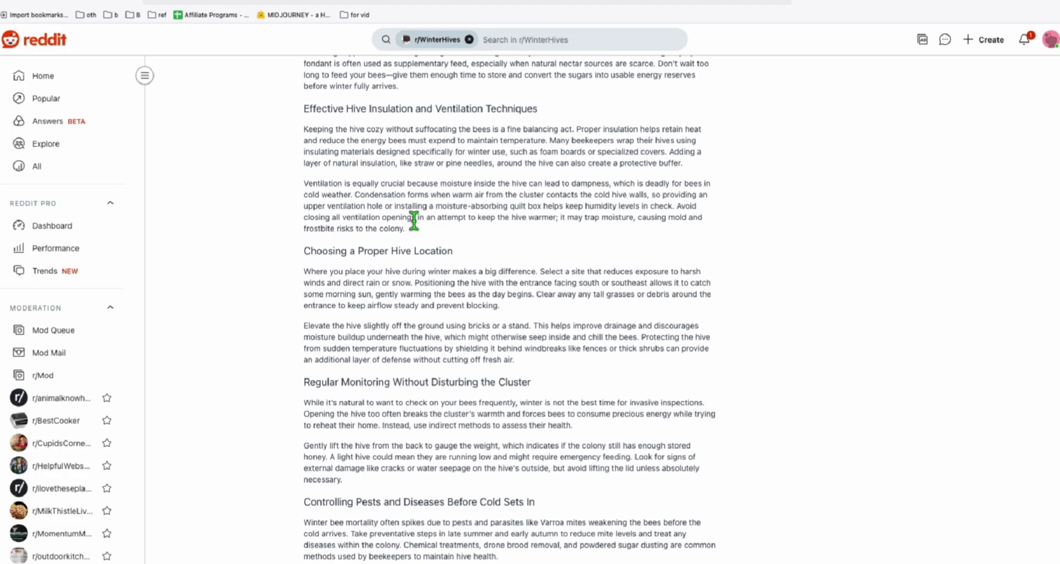
scroll(416, 220, up, 8)
scroll(420, 232, up, 10)
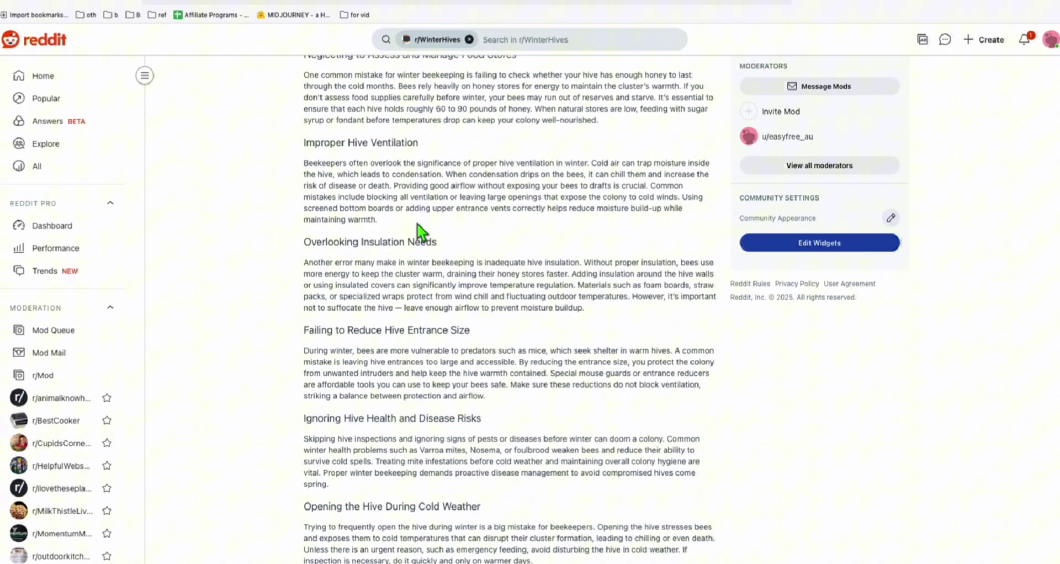
click(290, 81)
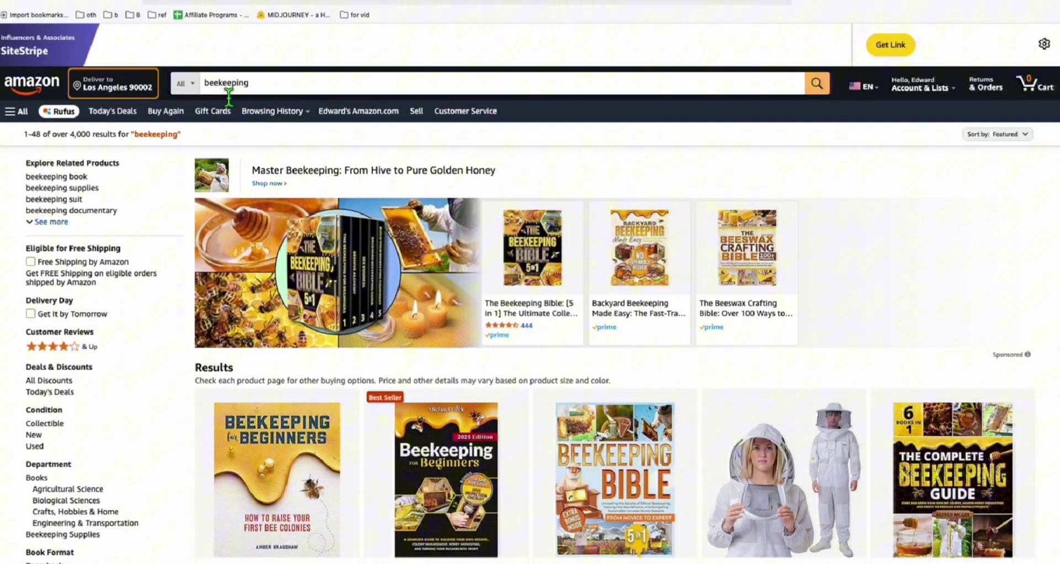
Browse Amazon's 'beekeeping' search results, then go back to the r/WinterHives Reddit page.
scroll(466, 188, down, 5)
scroll(465, 188, down, 6)
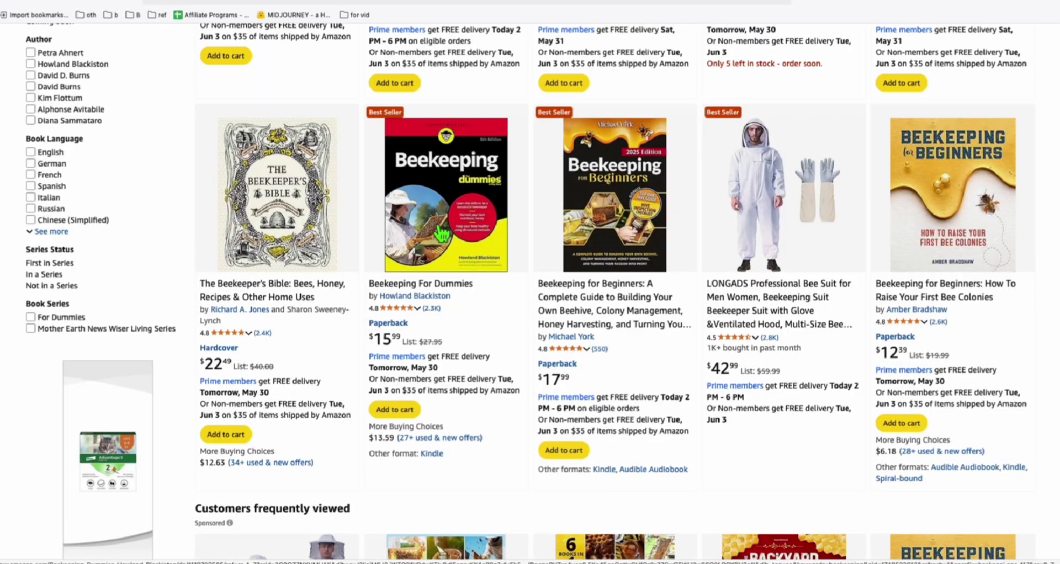
scroll(441, 235, up, 10)
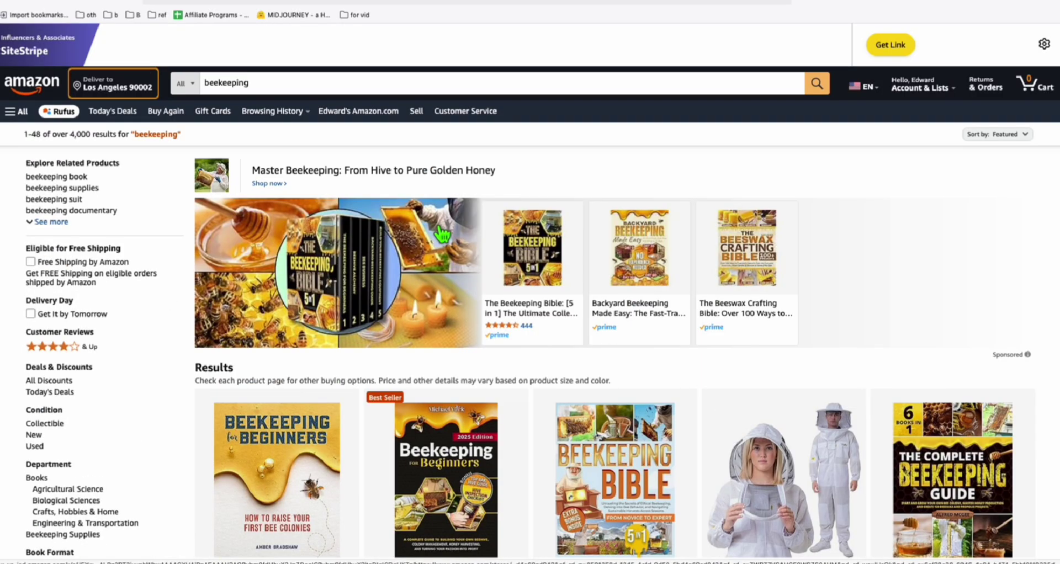
click(496, 5)
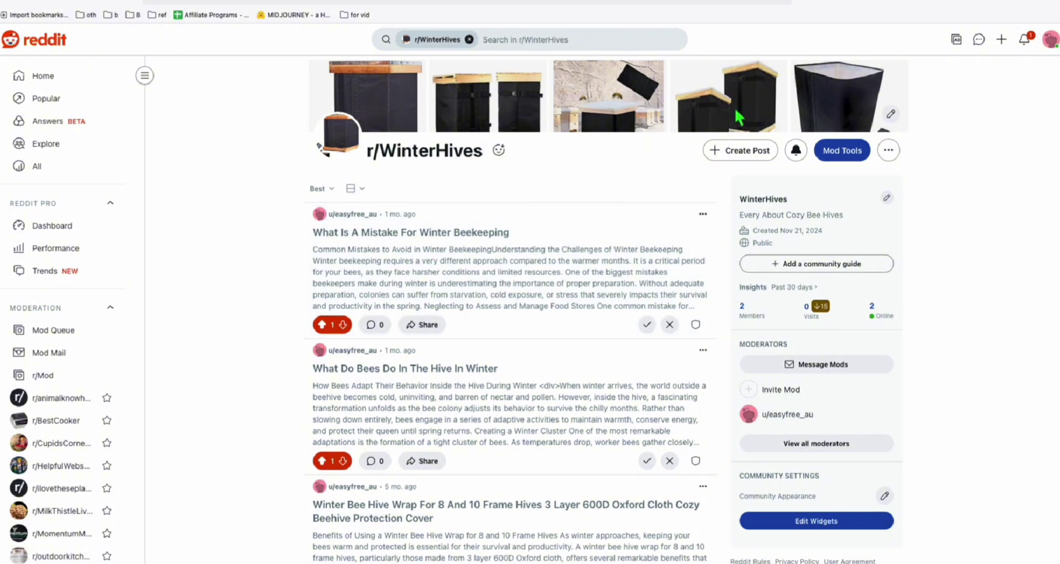
Bring up the Circuit AI Automation Tool Helper page.
click(381, 2)
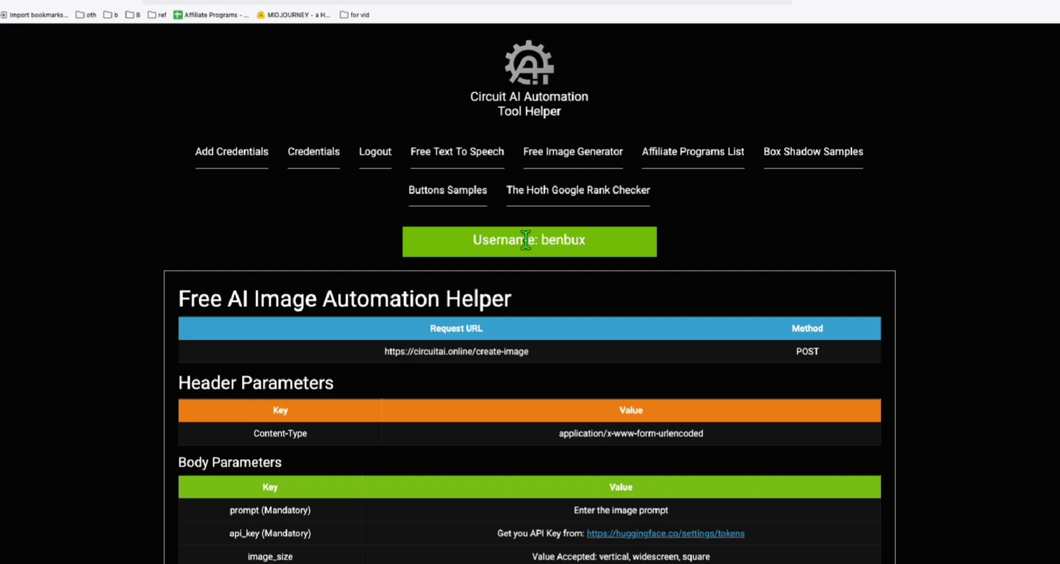
Copy the reddit credential's Identifier from the Added Credentials list.
click(312, 158)
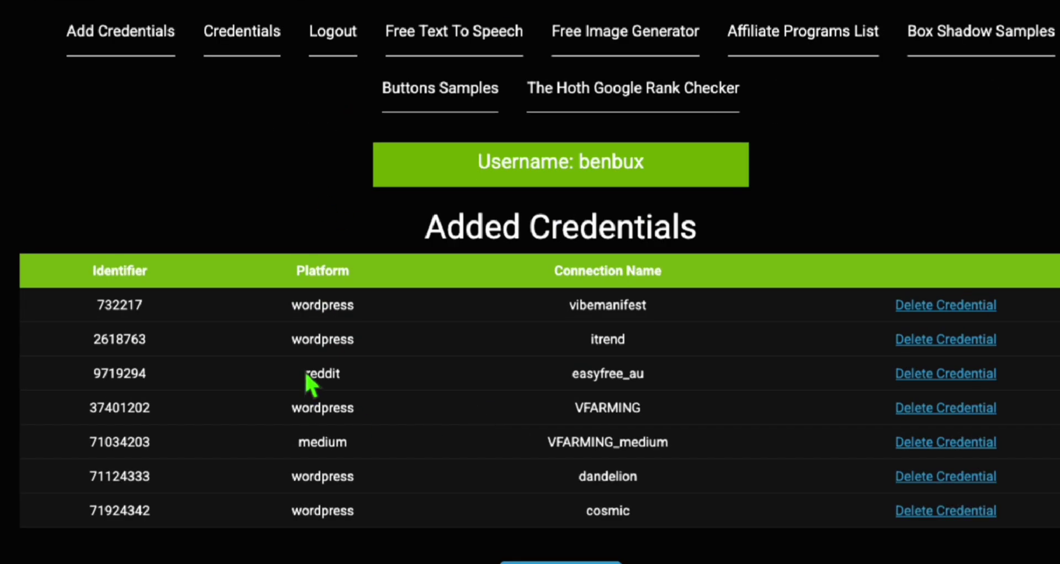
double_click(366, 384)
double_click(236, 383)
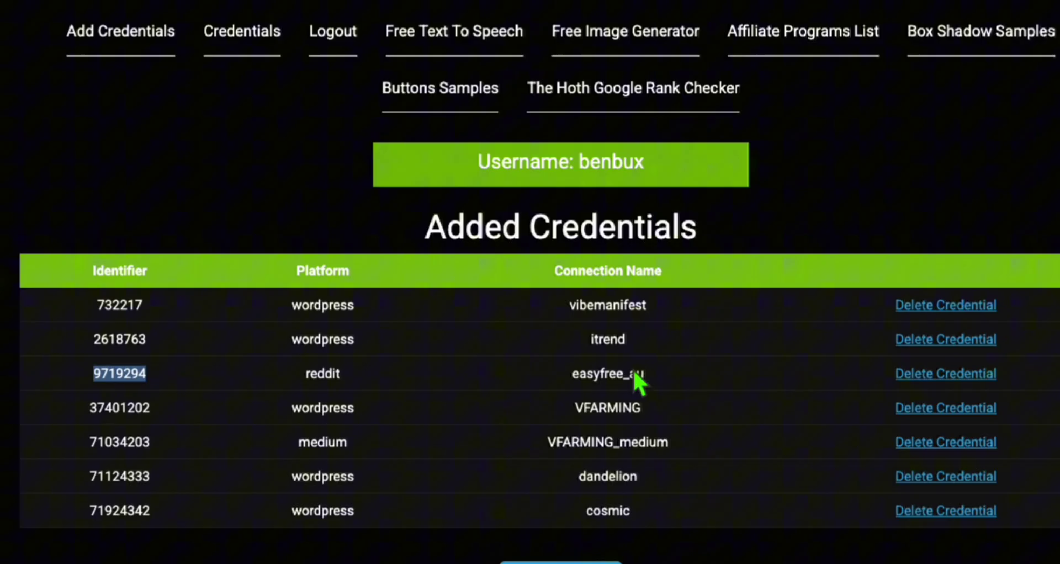
right_click(136, 373)
click(149, 382)
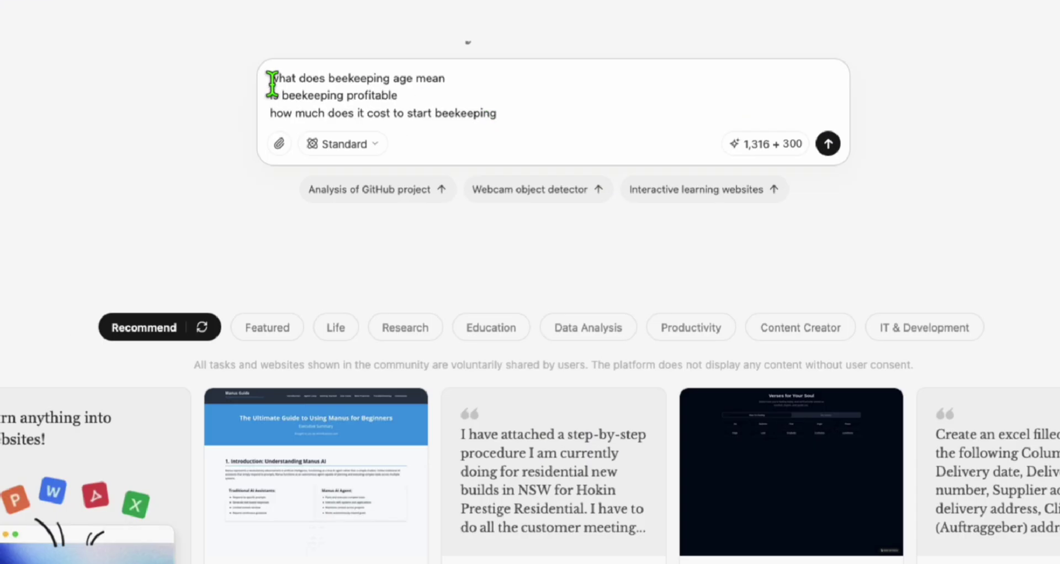
Add the Reddit credential identifier on a new line labelled 'Identifier:' below the blog topics.
drag(497, 115, 265, 80)
click(501, 119)
key(shift+Return)
key(shift+Return)
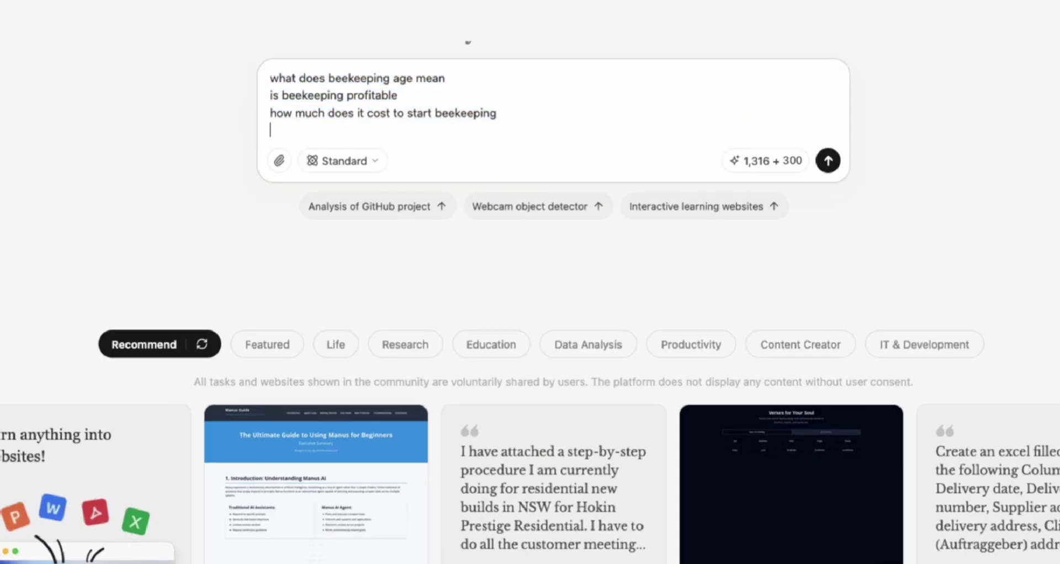
text(9719294)
click(269, 147)
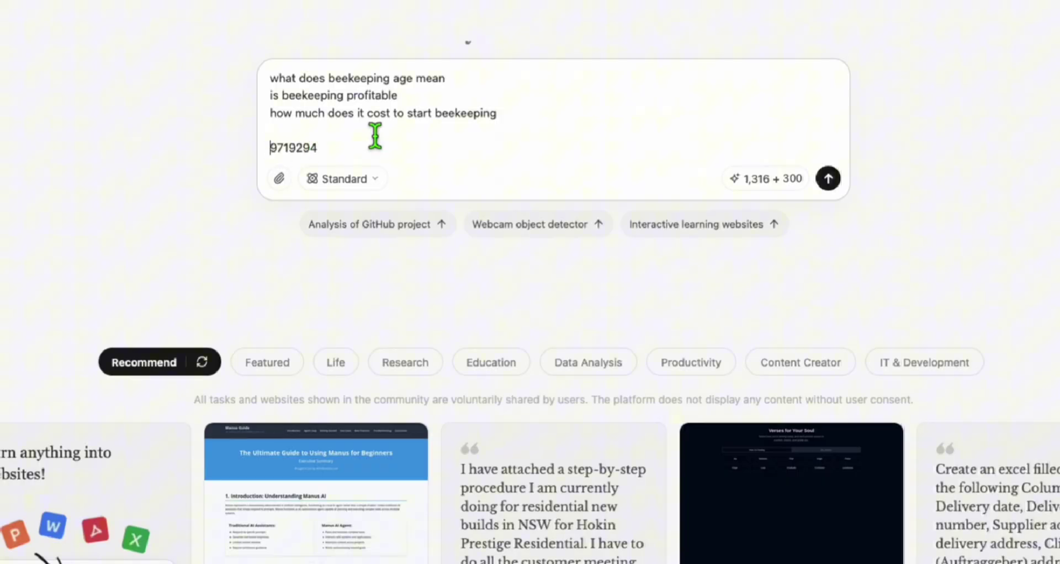
text(Identifier)
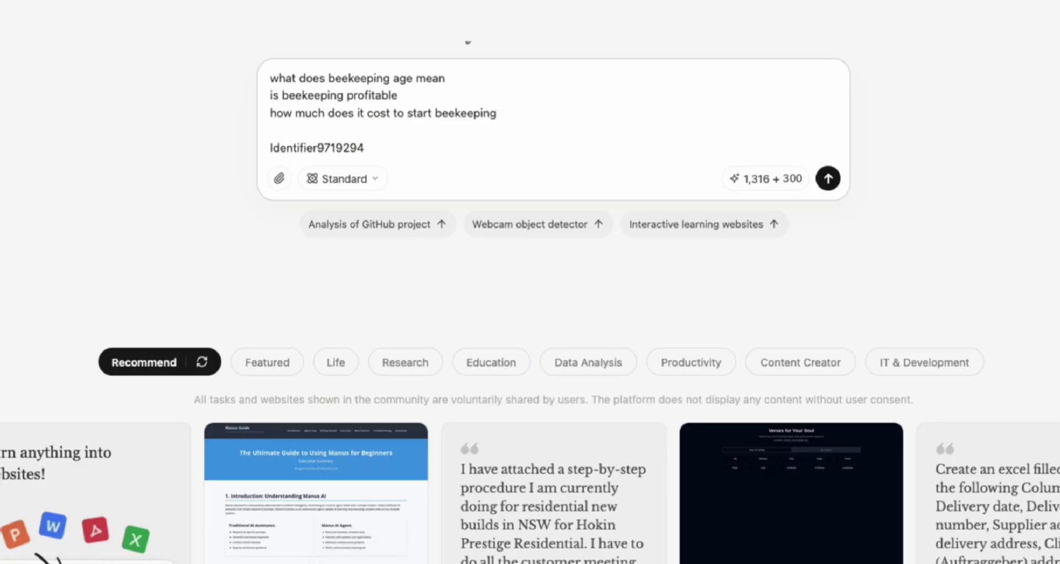
text(:)
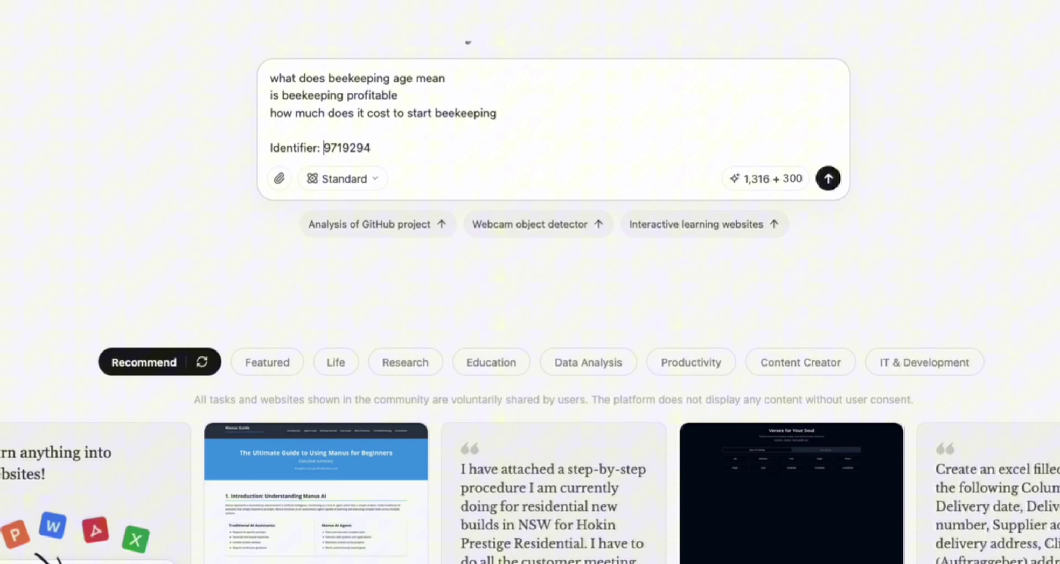
click(386, 148)
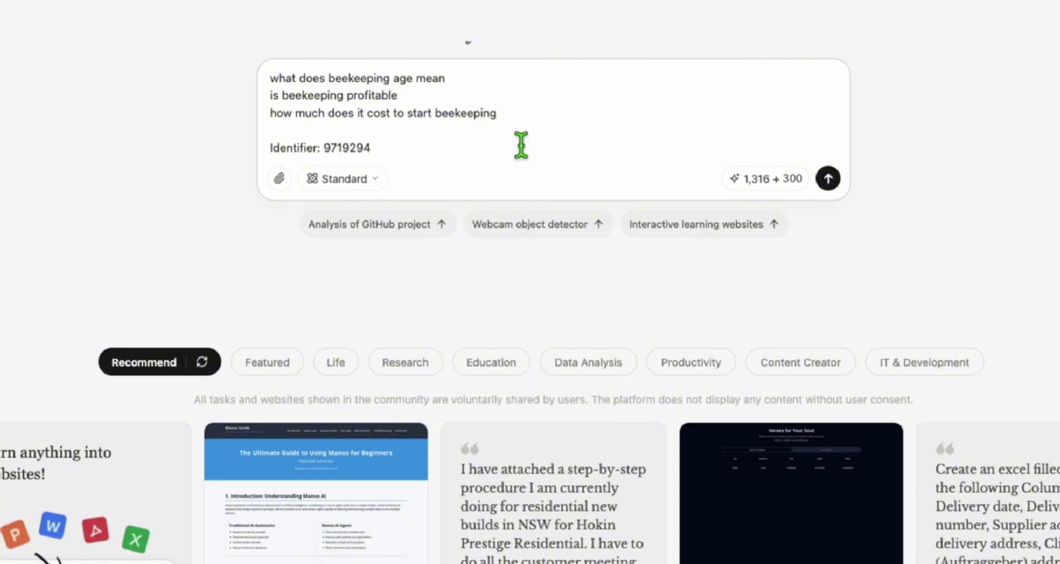
mouse_move(785, 186)
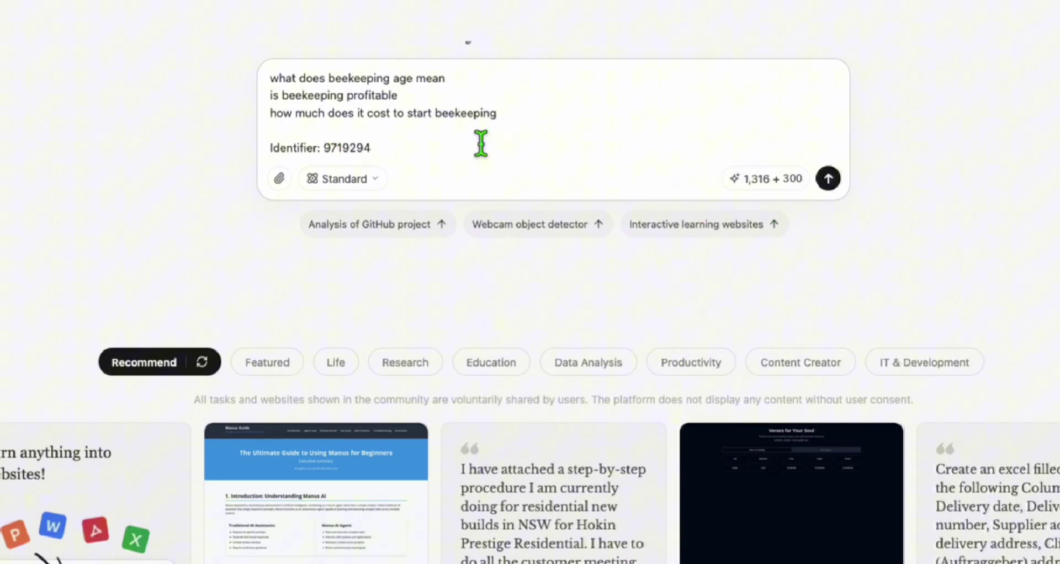
key(shift+Return)
key(shift+Return)
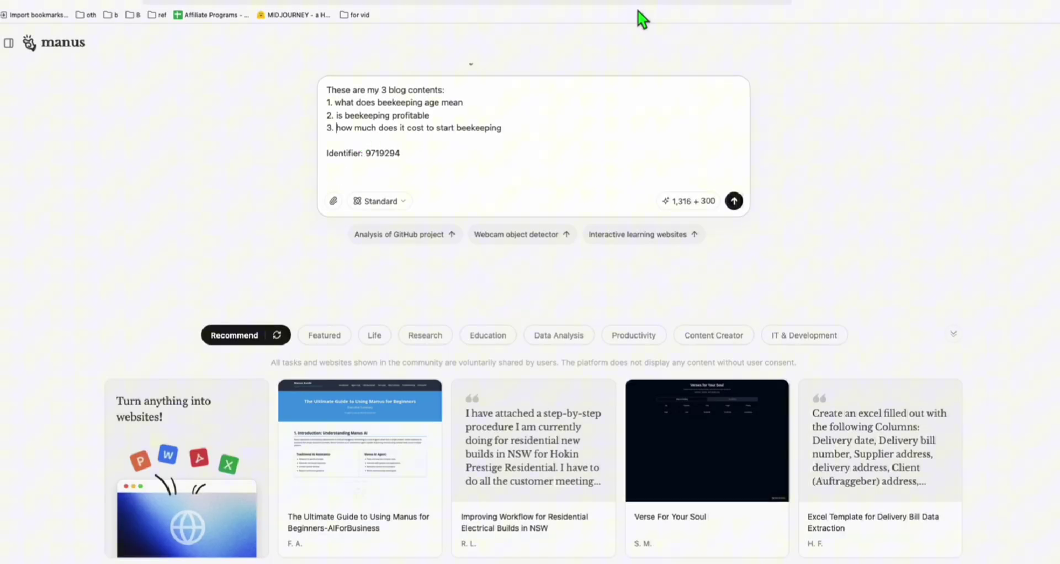
Copy the Reddit / Subreddit Automation Helper's request URL and parameter tables from the helper documentation.
click(381, 1)
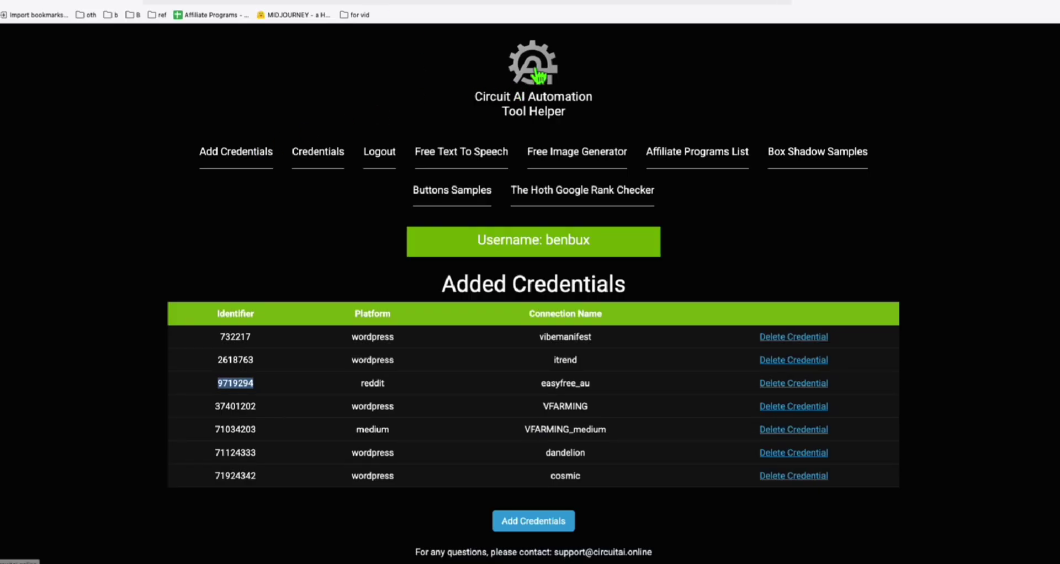
click(574, 102)
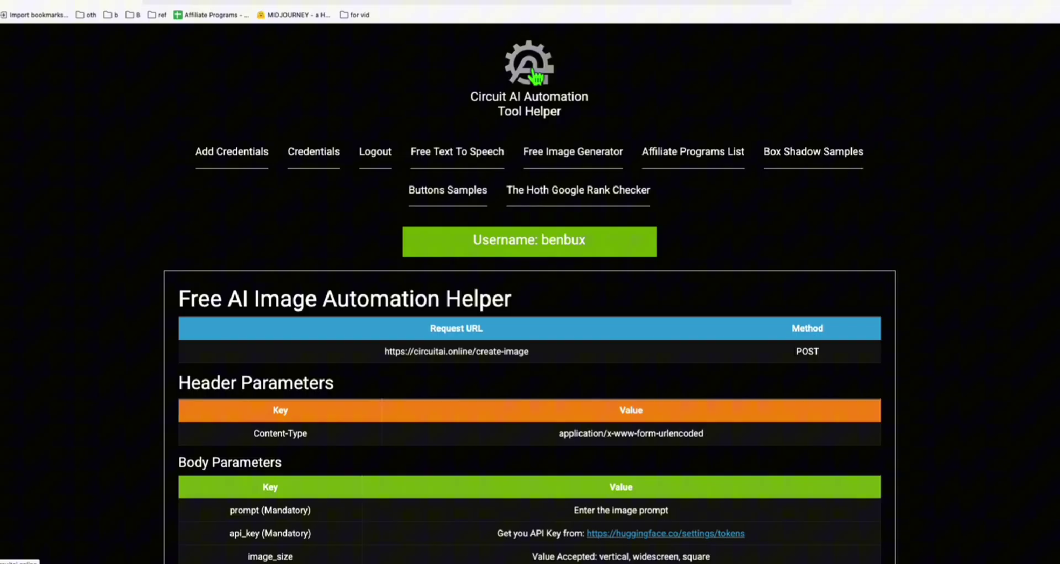
scroll(350, 142, down, 15)
scroll(353, 158, down, 12)
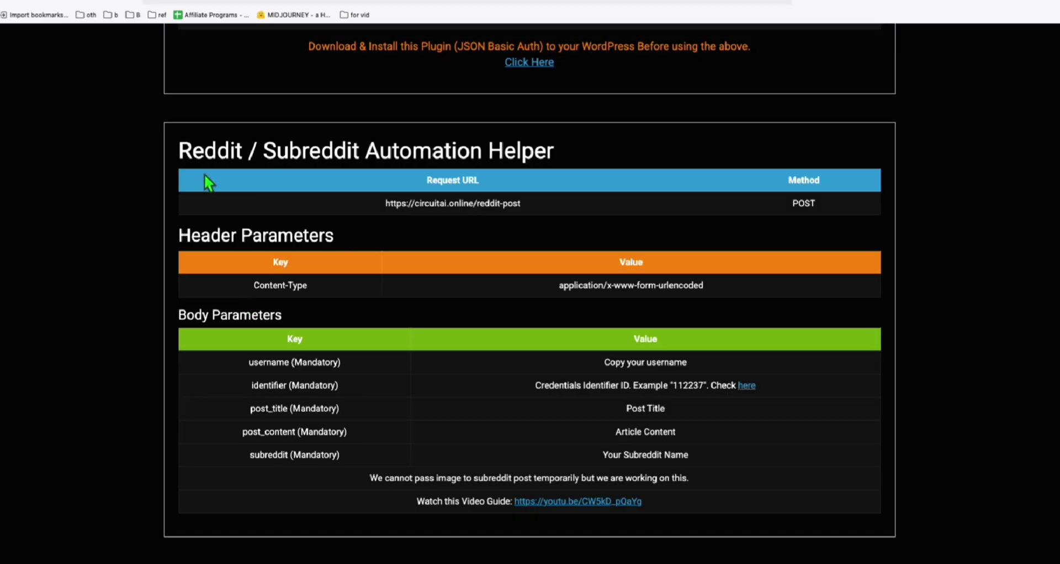
drag(204, 174, 713, 453)
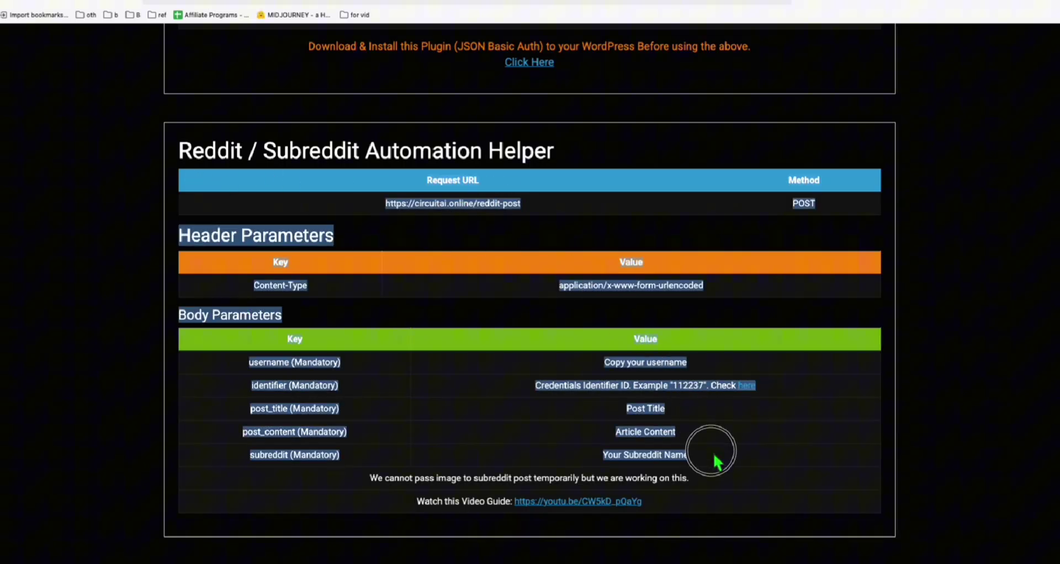
right_click(713, 453)
click(709, 402)
Paste the reddit-post request URL and parameter tables below the Identifier line in Manus.
click(298, 6)
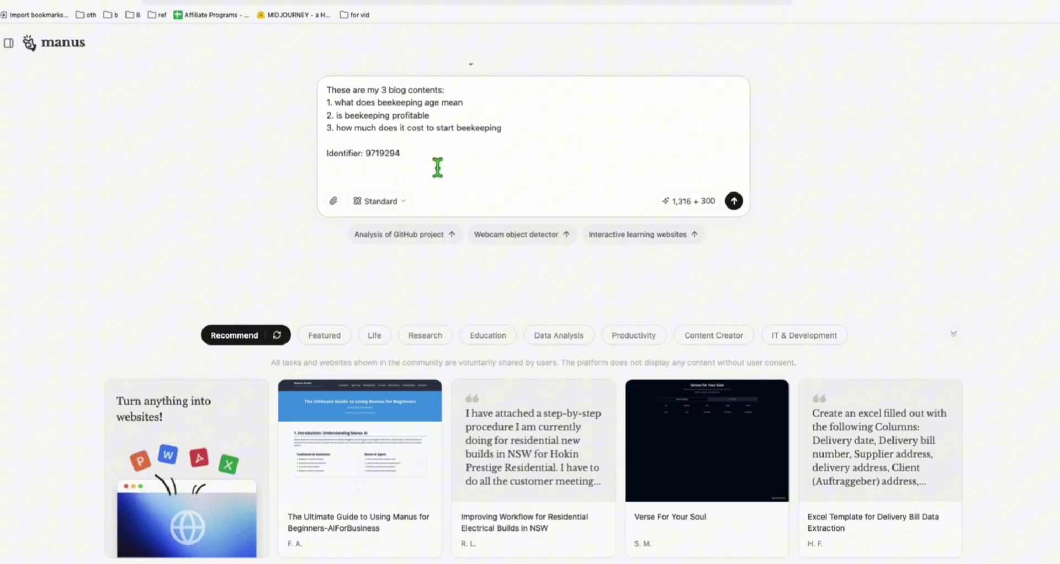
key(Return)
key(Return)
key(ctrl+v)
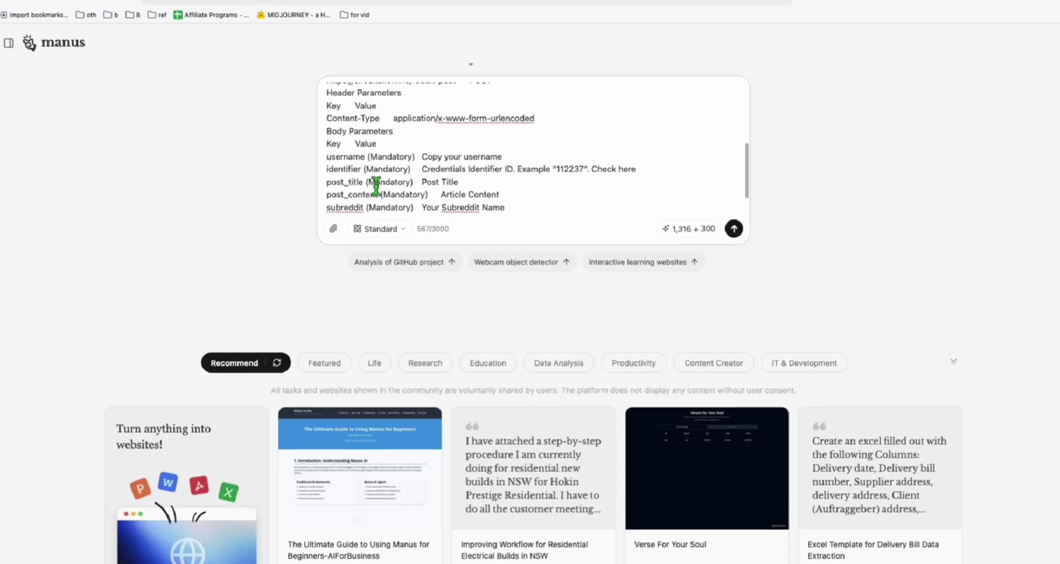
scroll(387, 177, up, 2)
scroll(401, 174, up, 2)
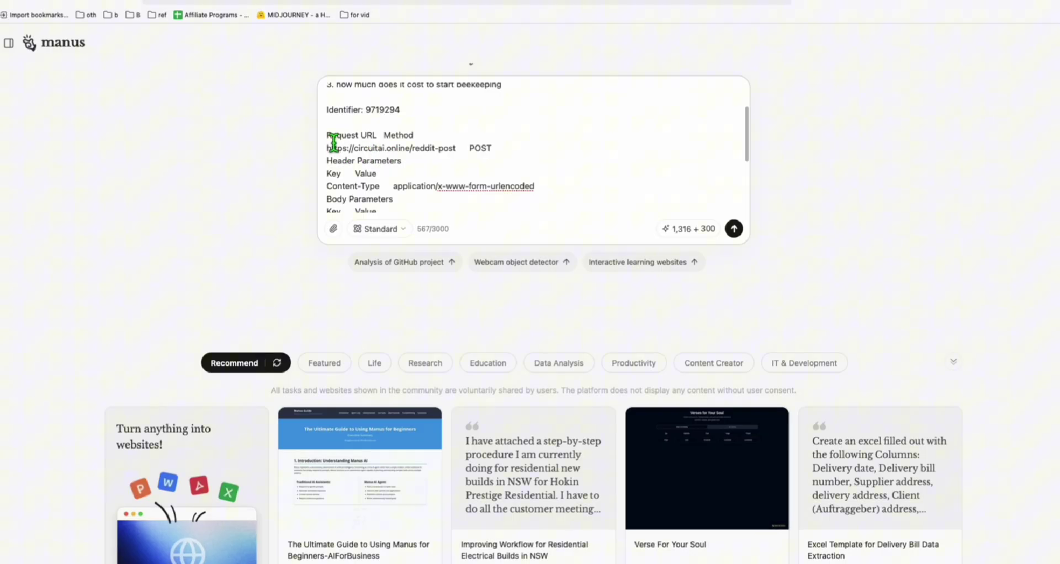
drag(328, 148, 452, 148)
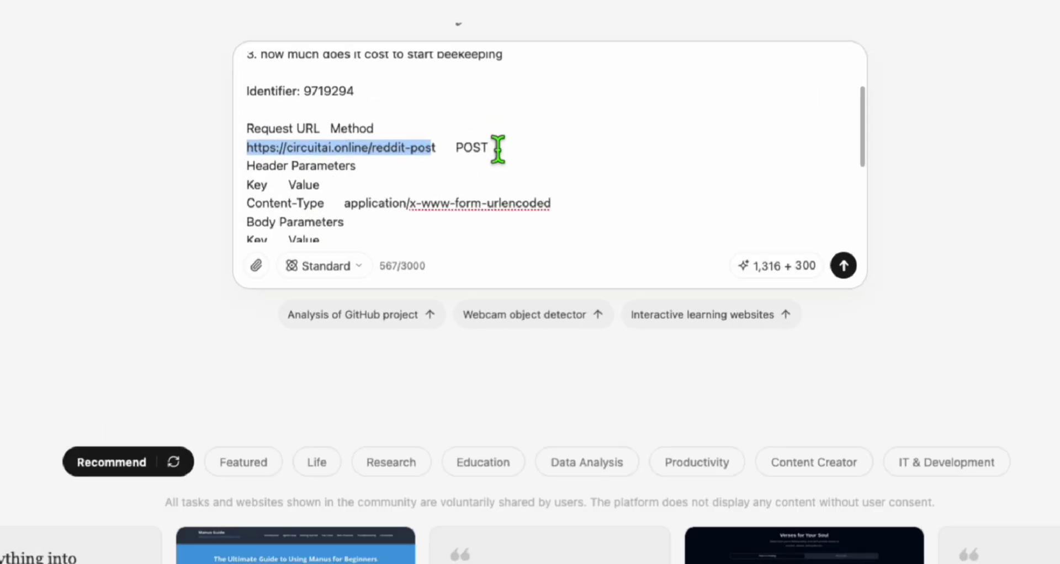
double_click(475, 148)
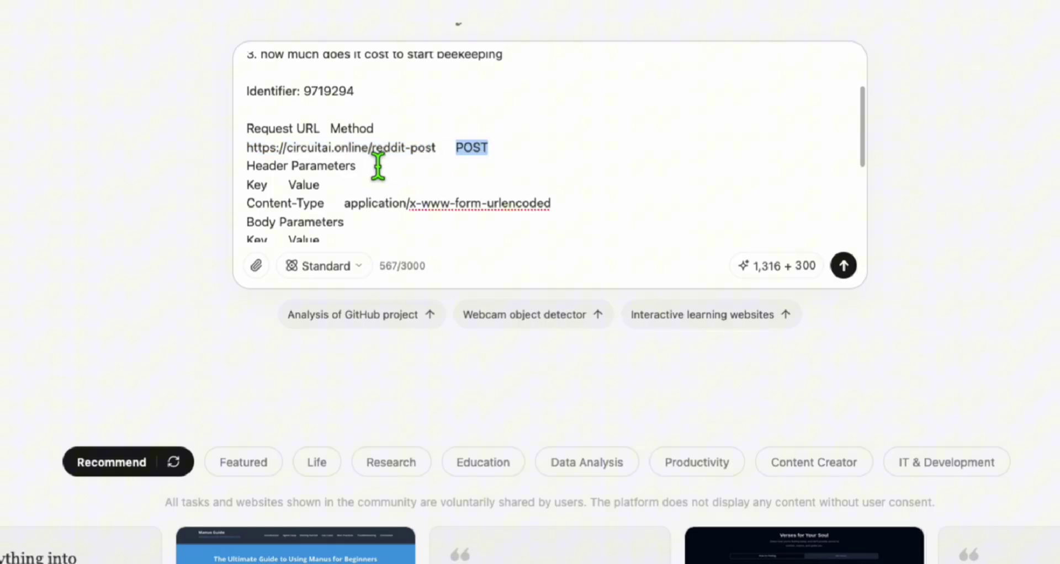
scroll(376, 166, down, 3)
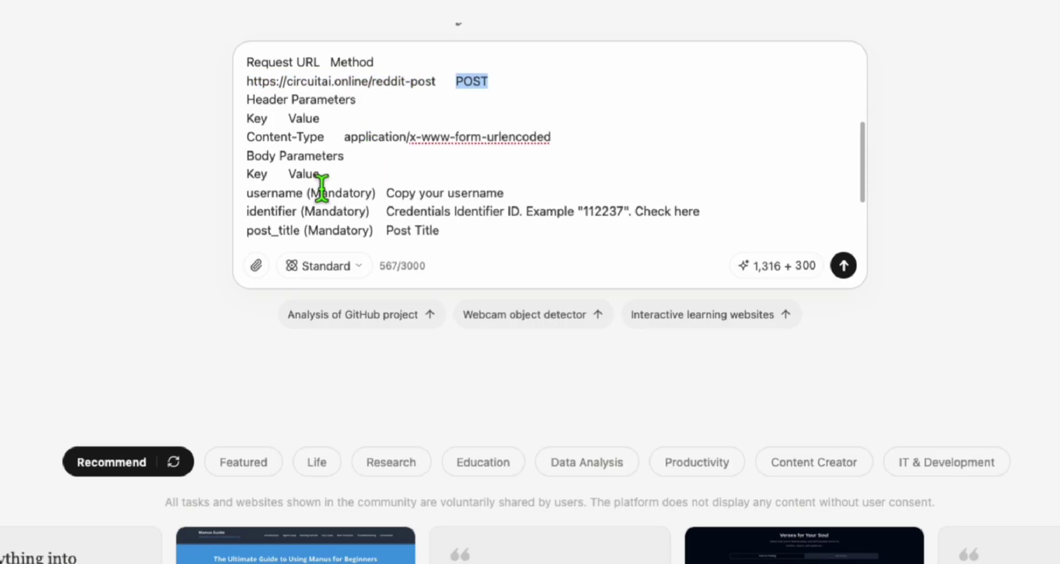
scroll(379, 190, up, 5)
Add a 'username' line beneath the identifier.
click(372, 171)
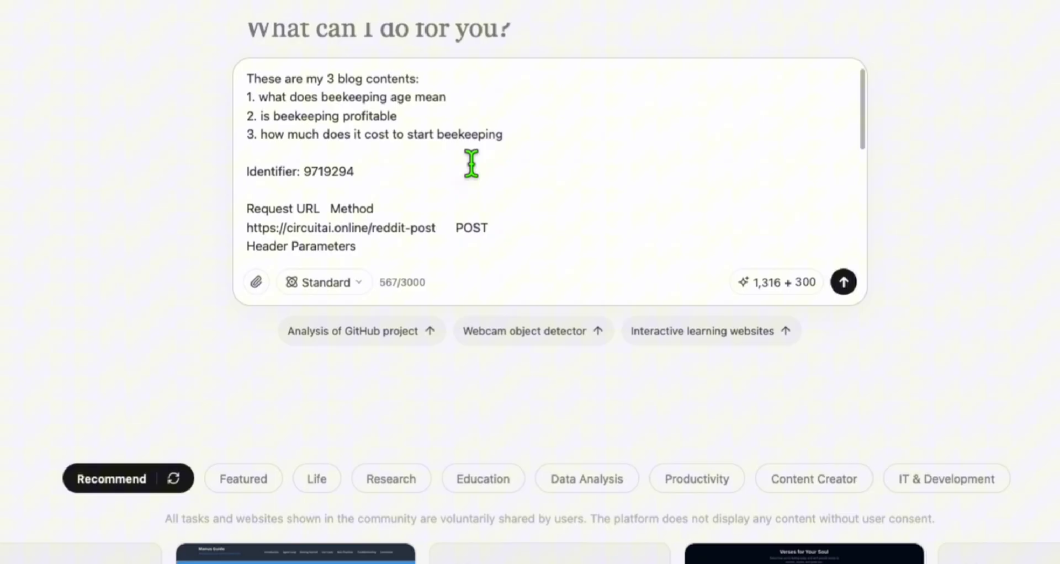
key(Return)
text(username:)
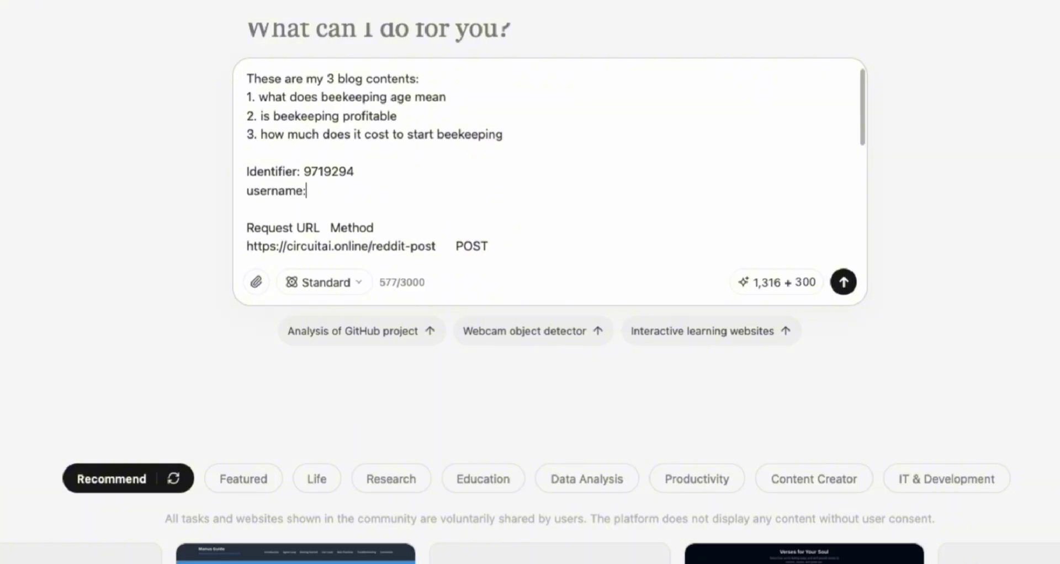
Fill the 'username:' line with the account username from Circuit AI and start a new line below.
click(441, 6)
scroll(488, 178, down, 10)
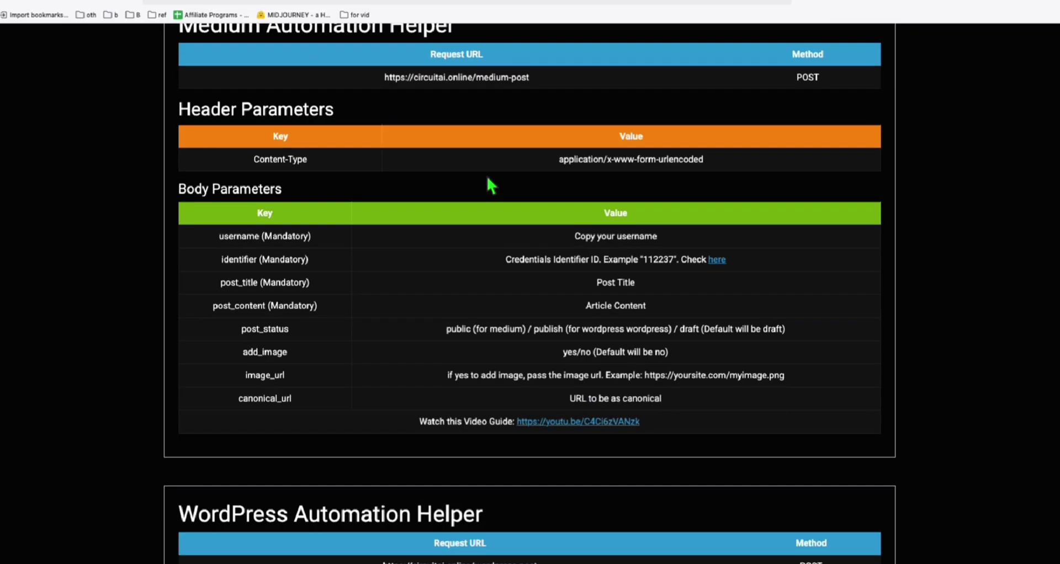
scroll(487, 186, up, 10)
double_click(557, 241)
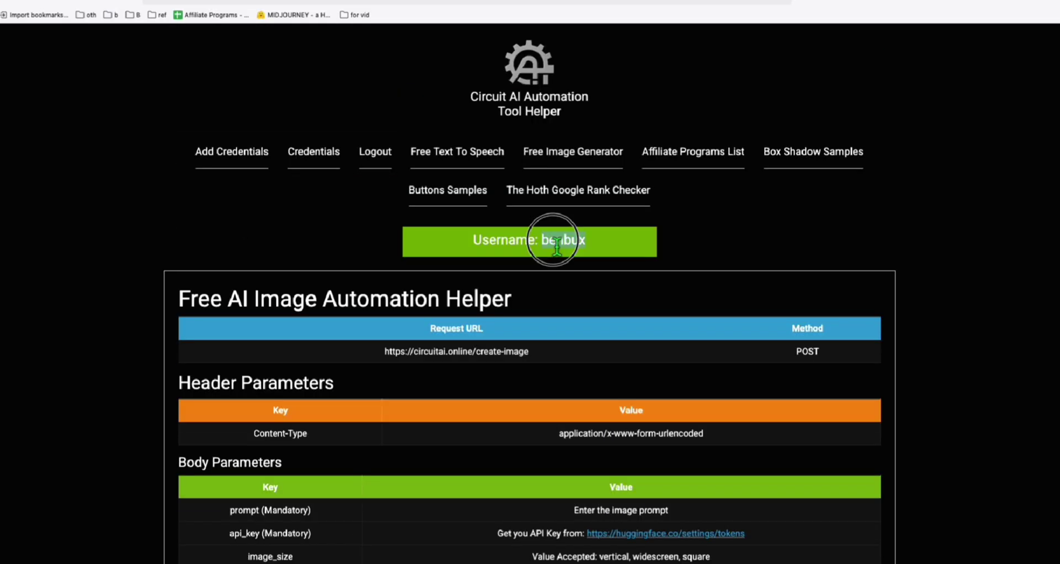
click(284, 5)
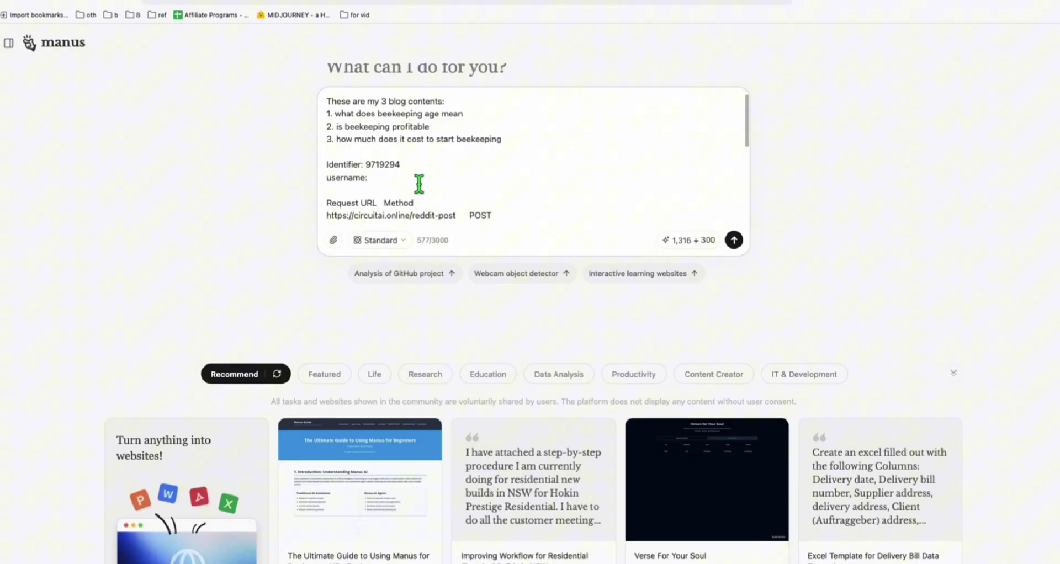
text(:)
key(shift+Return)
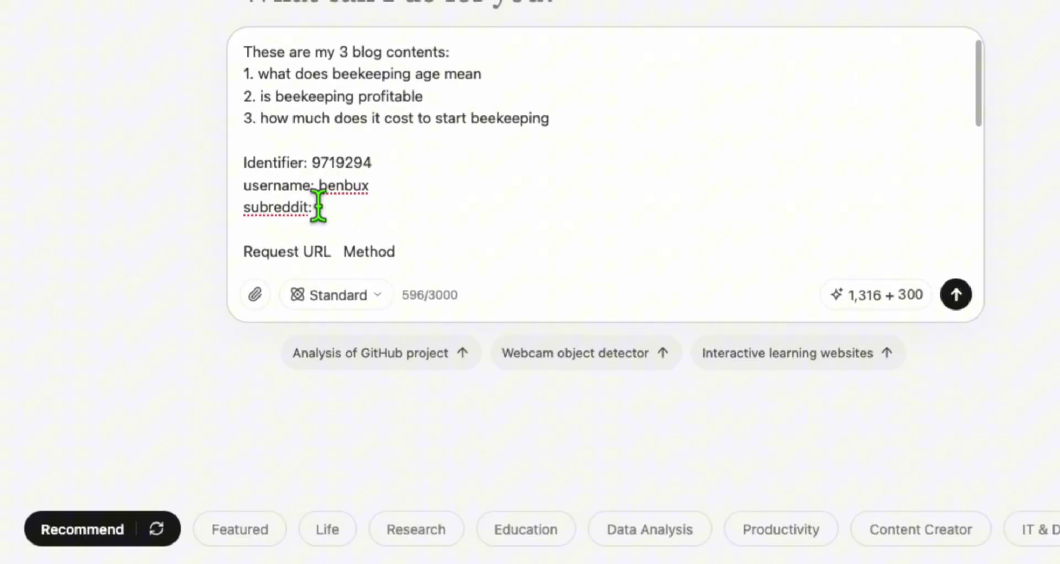
Copy the community name 'WinterHives' from the r/WinterHives page title.
key(ctrl+Tab)
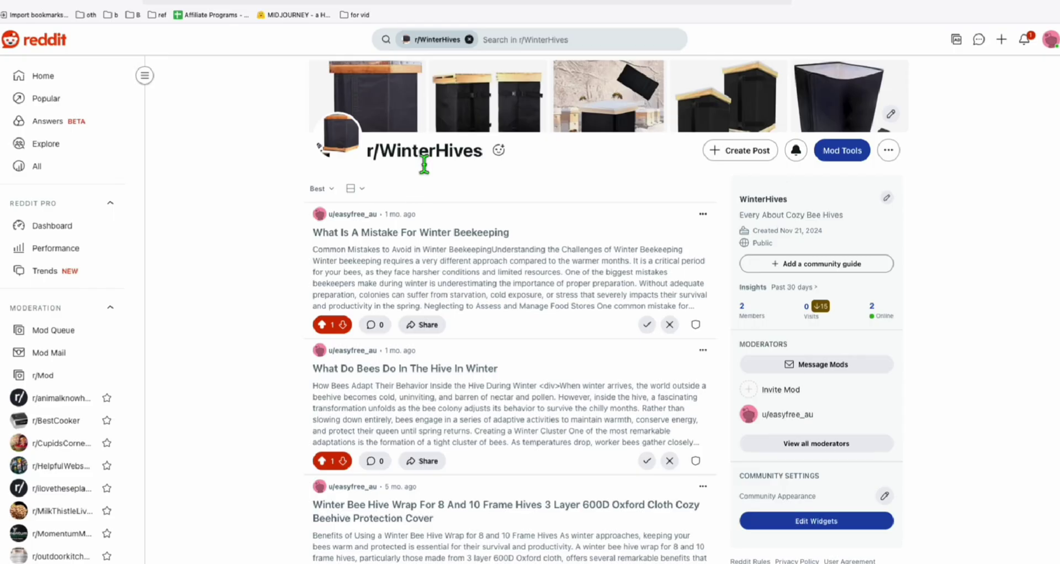
double_click(427, 154)
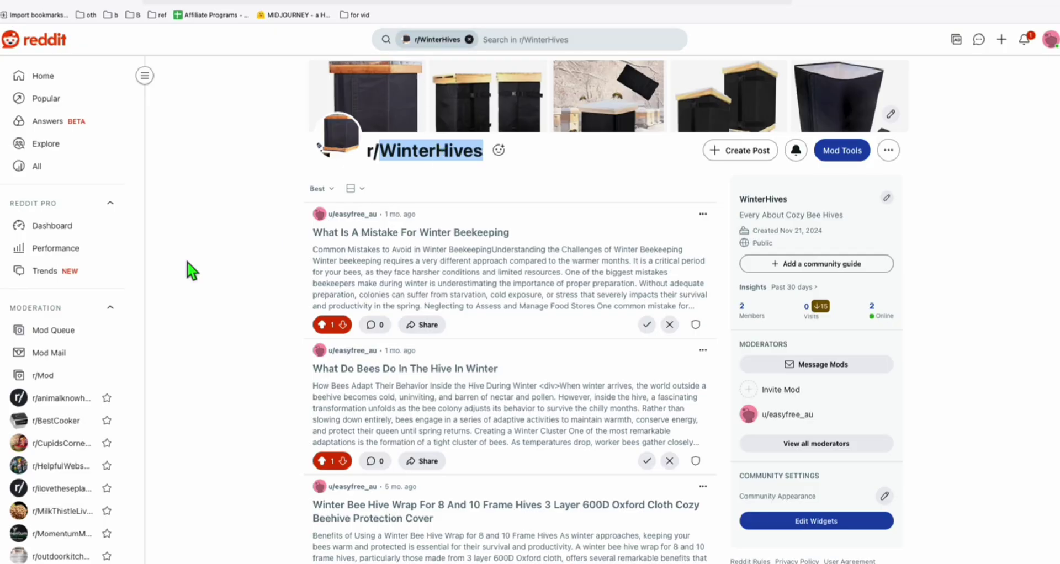
scroll(99, 280, down, 2)
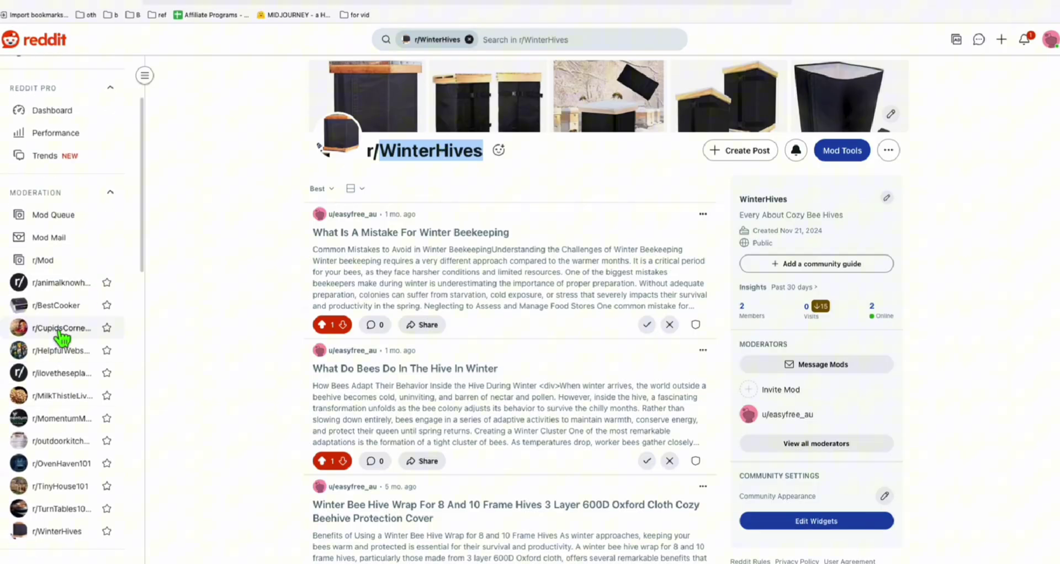
Fill the prompt's subreddit line with 'WinterHives' and delete the leftover placeholder values.
click(226, 1)
key(super+v)
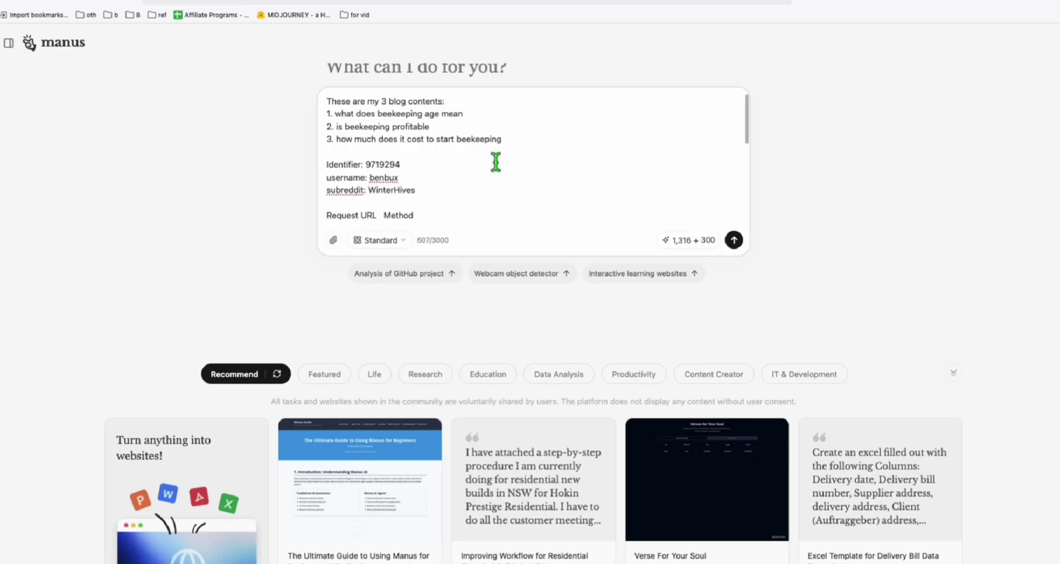
scroll(428, 183, down, 5)
drag(635, 170, 422, 171)
key(BackSpace)
drag(502, 159, 428, 188)
key(BackSpace)
key(BackSpace)
drag(502, 196, 424, 208)
key(BackSpace)
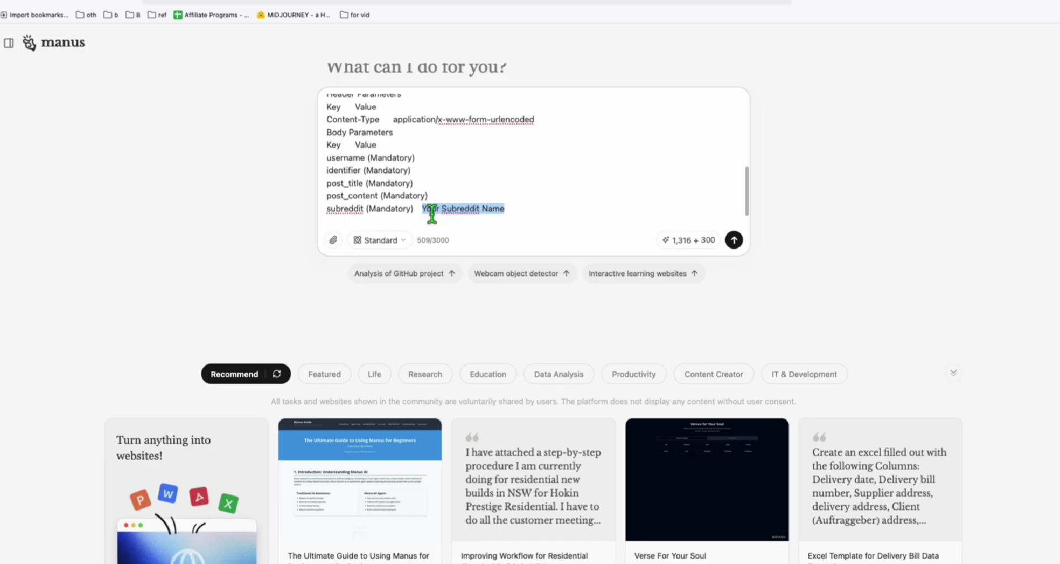
key(BackSpace)
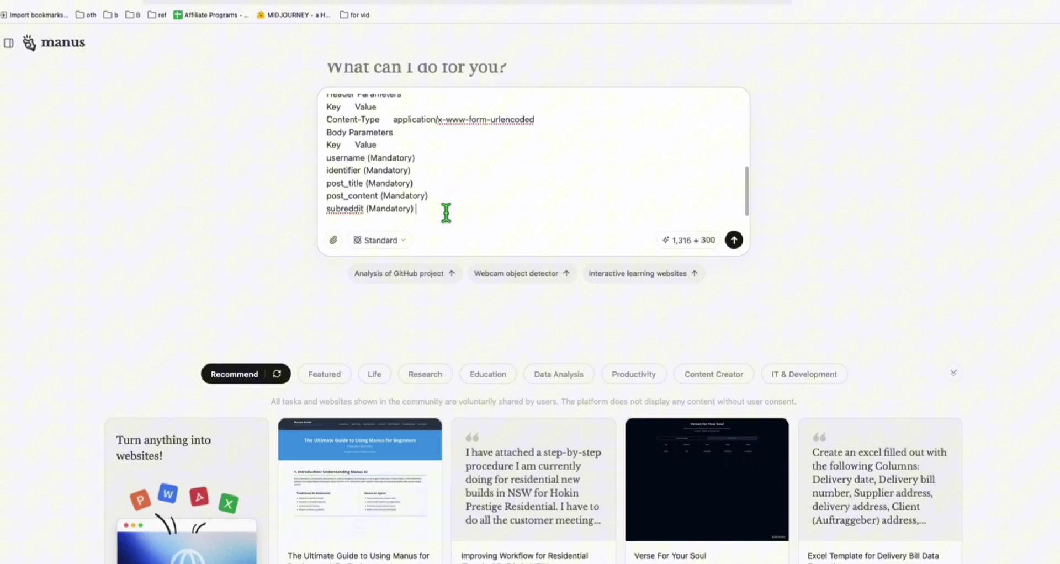
scroll(470, 182, up, 3)
scroll(417, 128, down, 2)
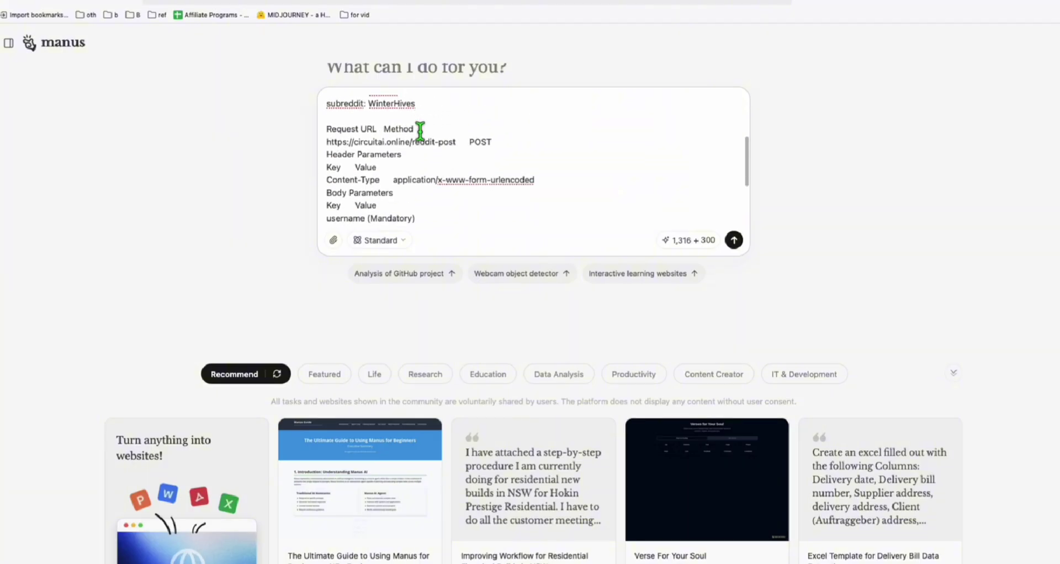
scroll(537, 161, down, 3)
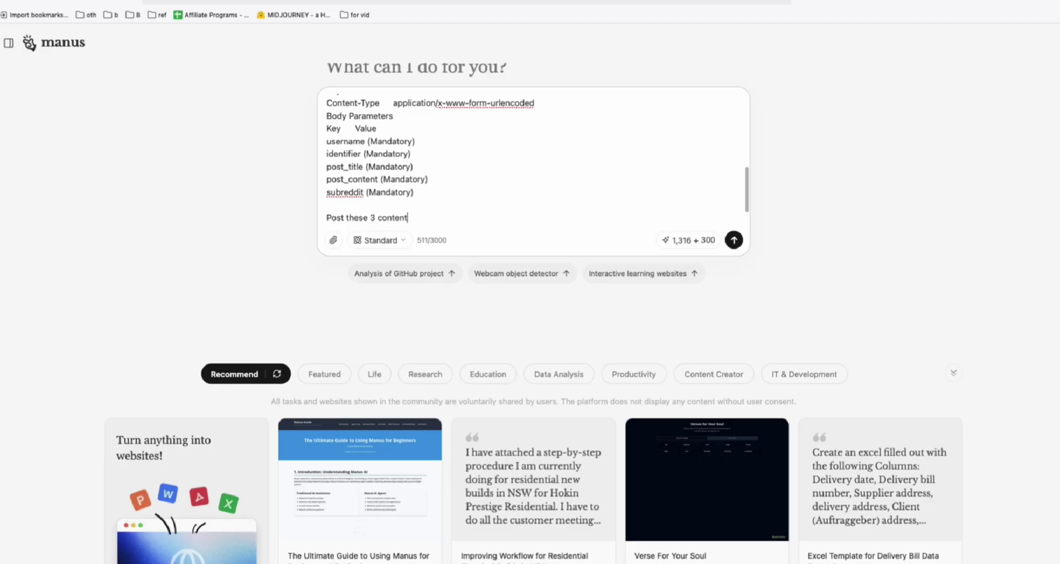
Add a sentence asking Manus to auto-post the 3 contents using the Request URL and required parameters.
text(ubreddit based on the above details and use the Request URL and the required parameters to do the auto posting.)
key(shift+Return)
key(shift+Return)
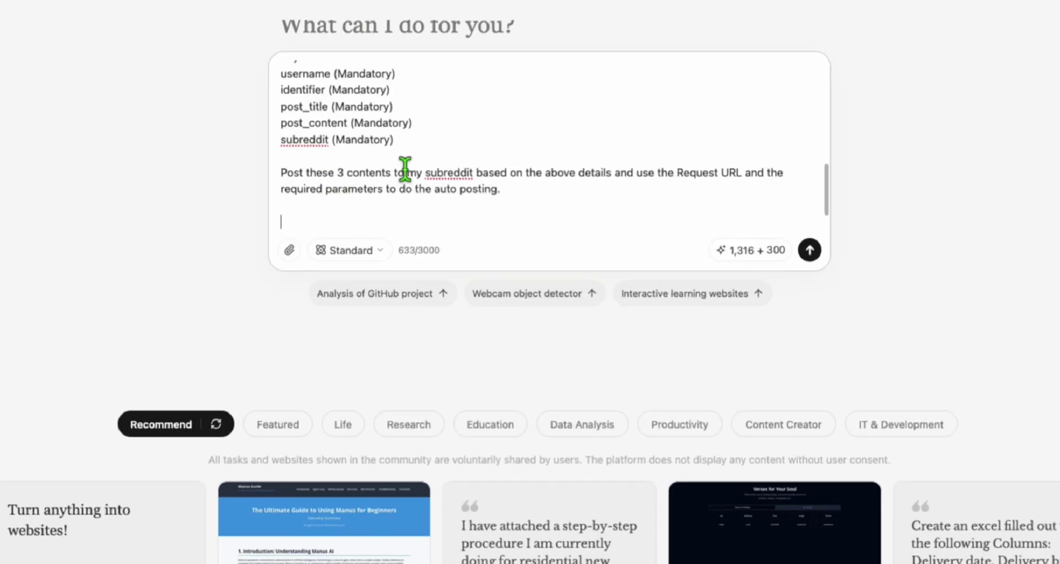
scroll(404, 170, up, 8)
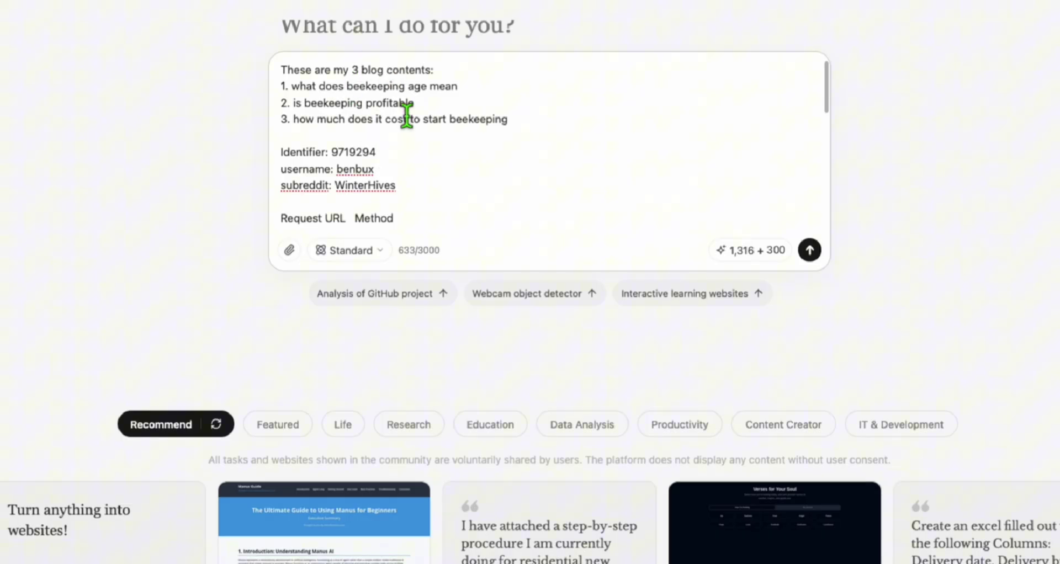
scroll(407, 116, down, 8)
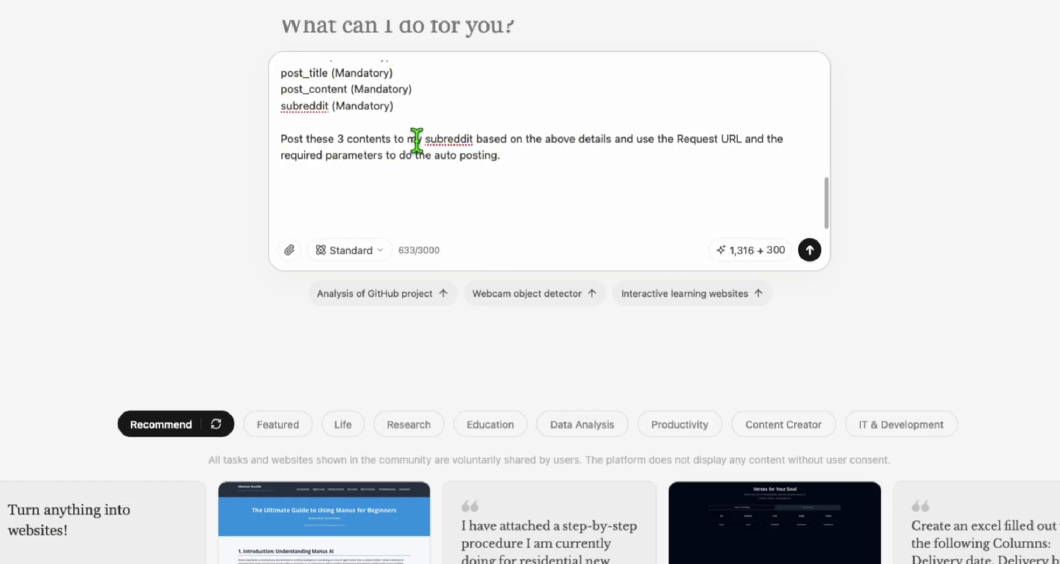
scroll(592, 141, up, 5)
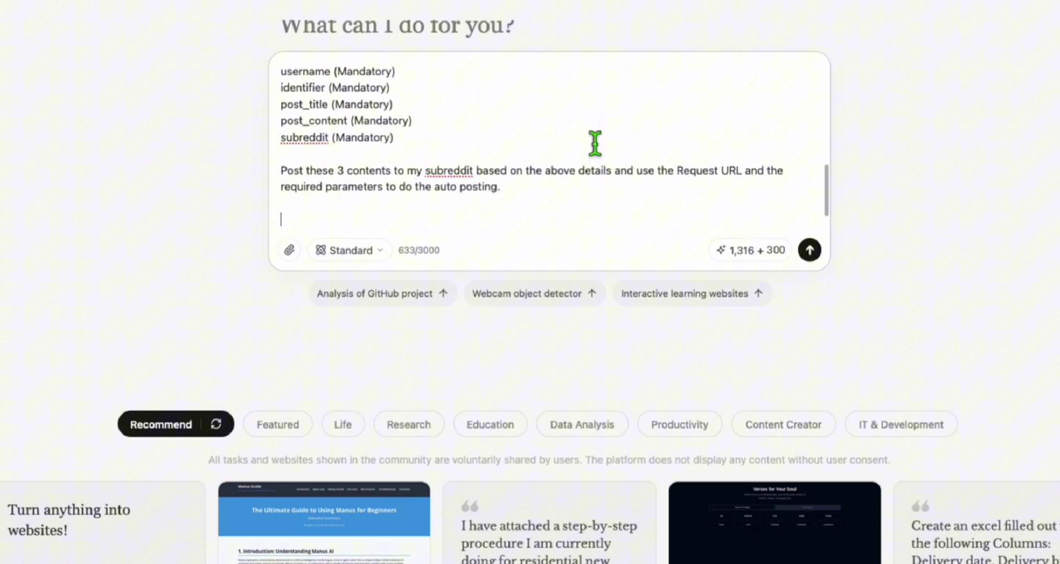
scroll(393, 112, up, 2)
drag(398, 141, 283, 107)
scroll(369, 111, down, 5)
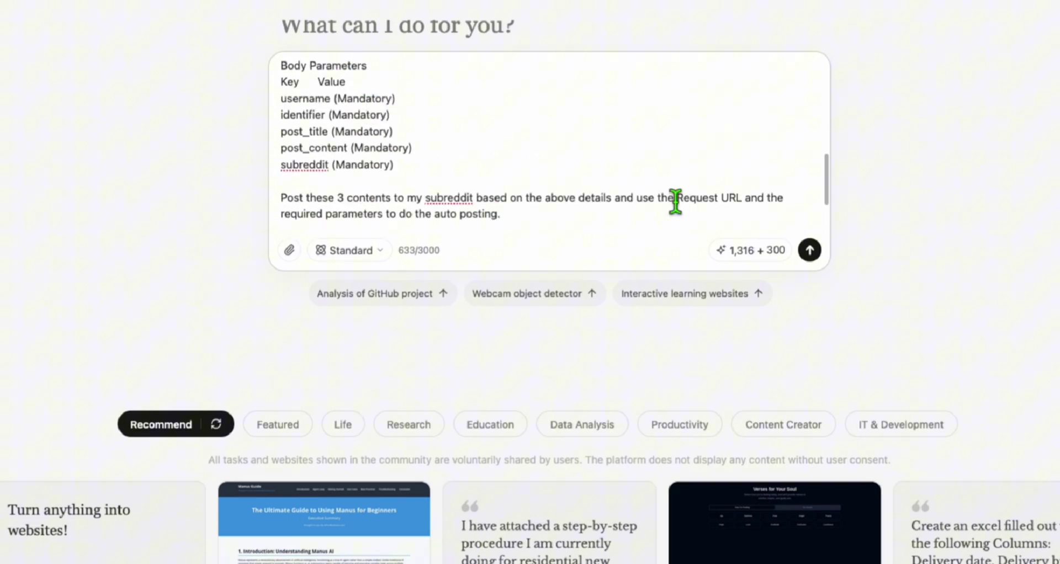
scroll(405, 208, up, 1)
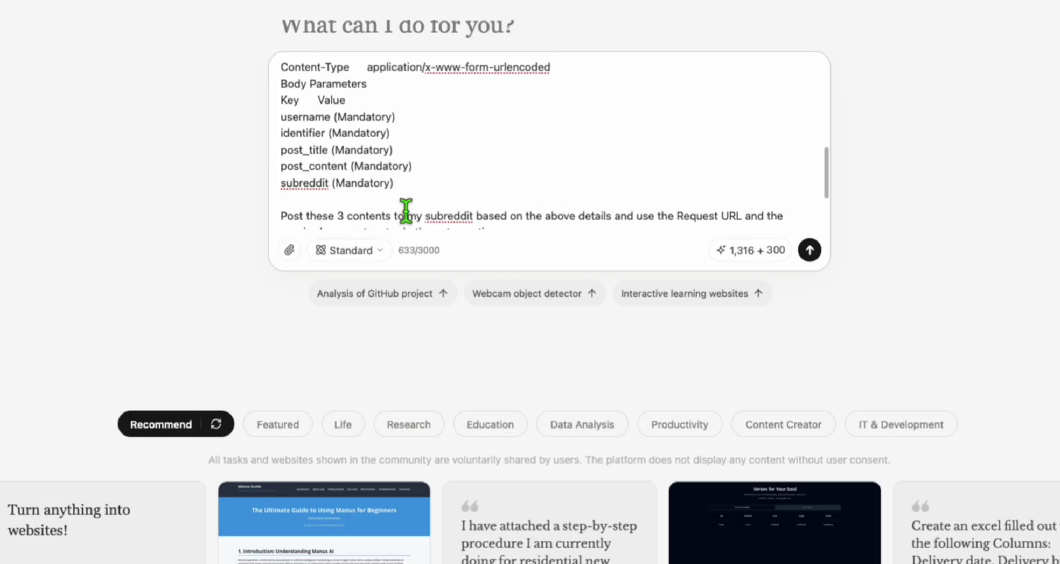
drag(405, 208, 303, 82)
scroll(324, 107, up, 3)
scroll(324, 107, down, 5)
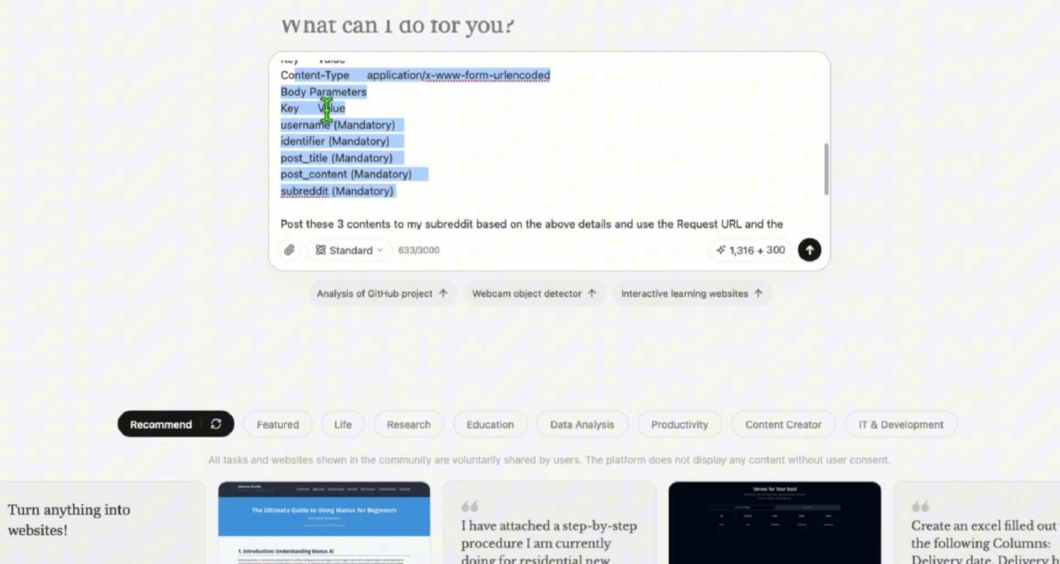
click(343, 186)
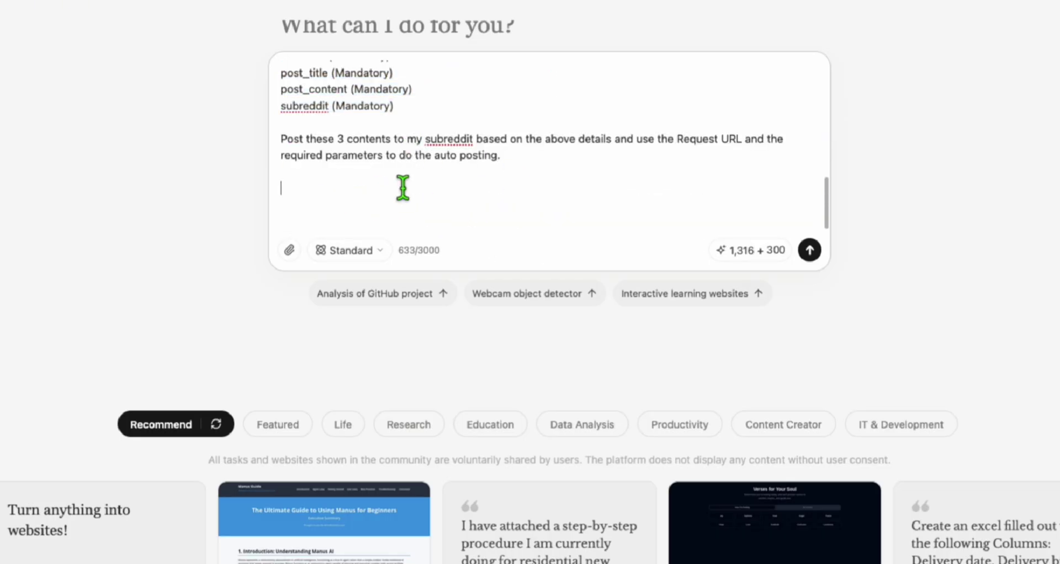
Add the instruction to pause 2 minutes after each successful post to avoid spam flags.
text(Have 2 minutes pause each successful post to avoid being marked as spam)
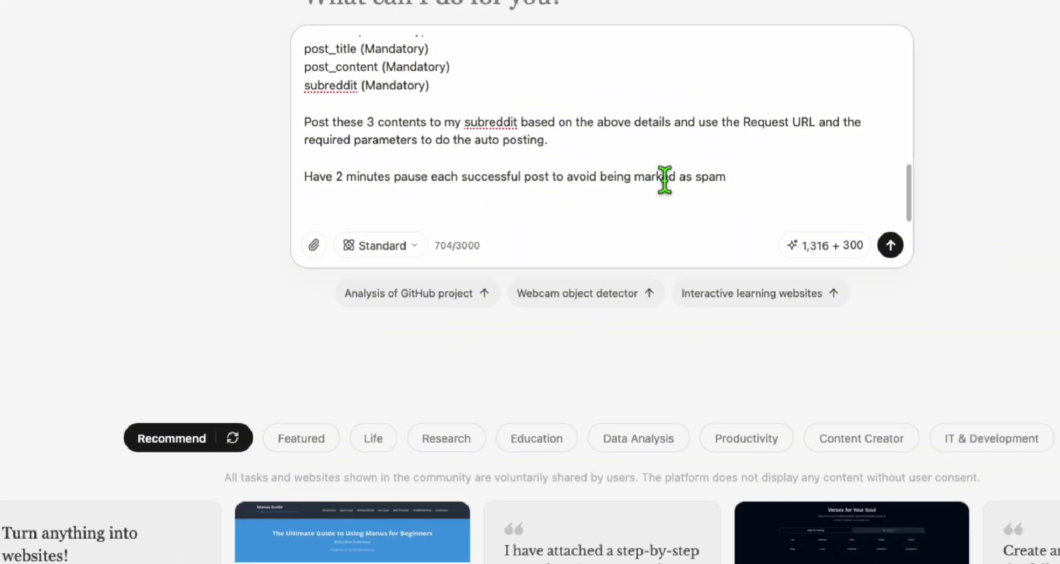
scroll(577, 165, up, 10)
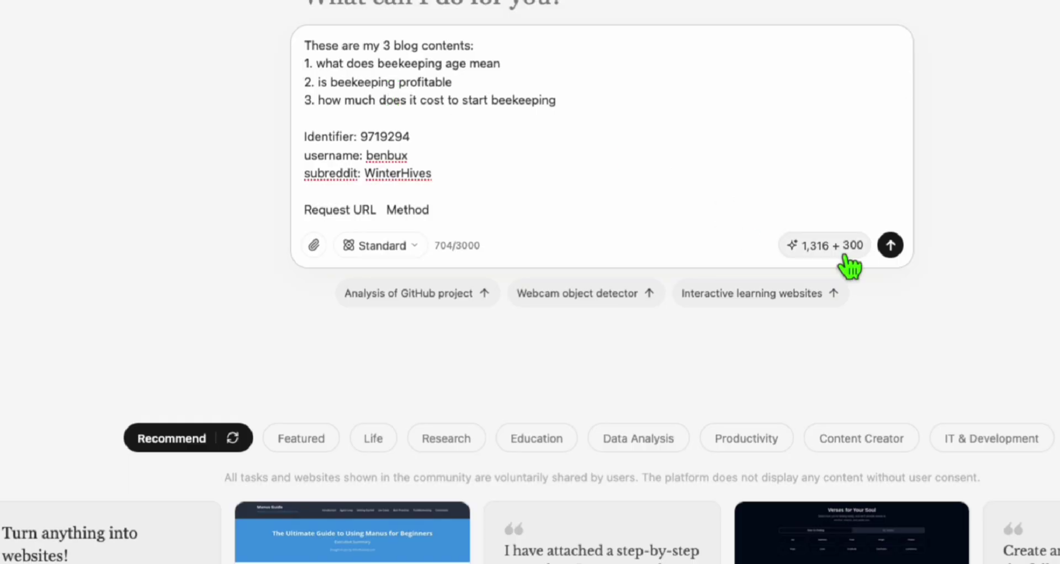
scroll(425, 118, down, 5)
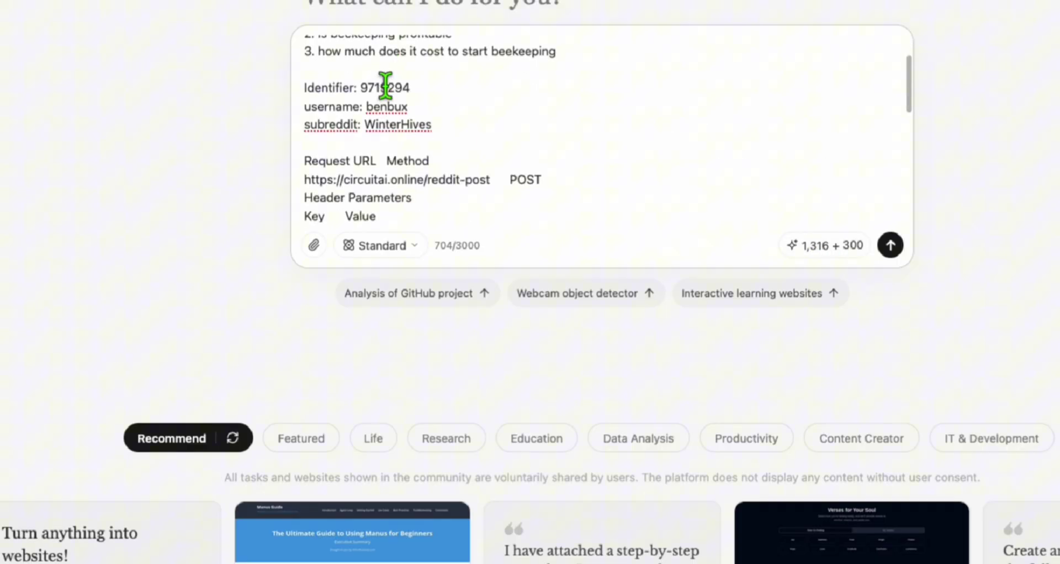
scroll(410, 86, down, 1)
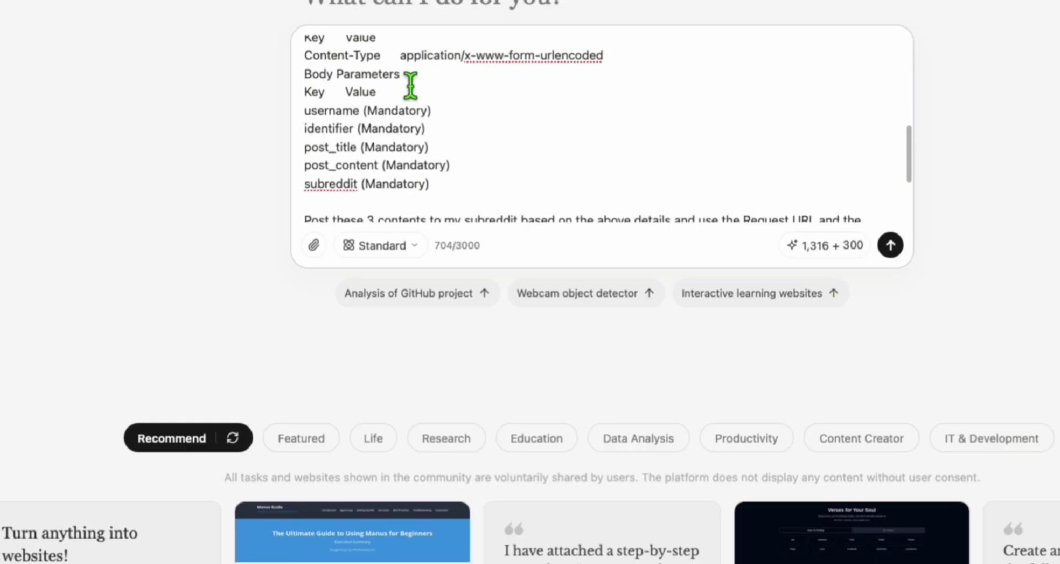
scroll(410, 86, down, 4)
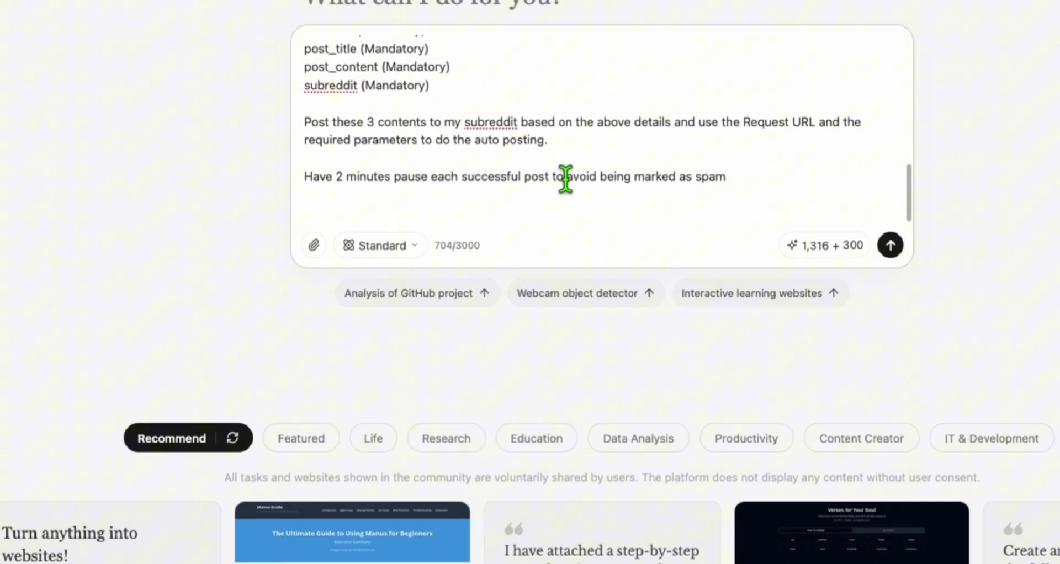
scroll(580, 135, up, 4)
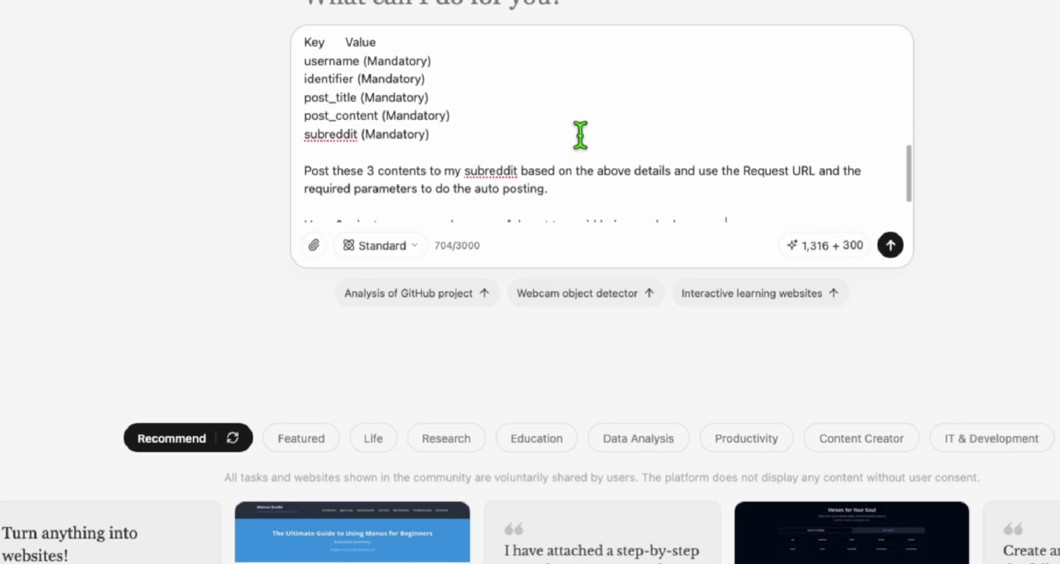
scroll(371, 71, up, 1)
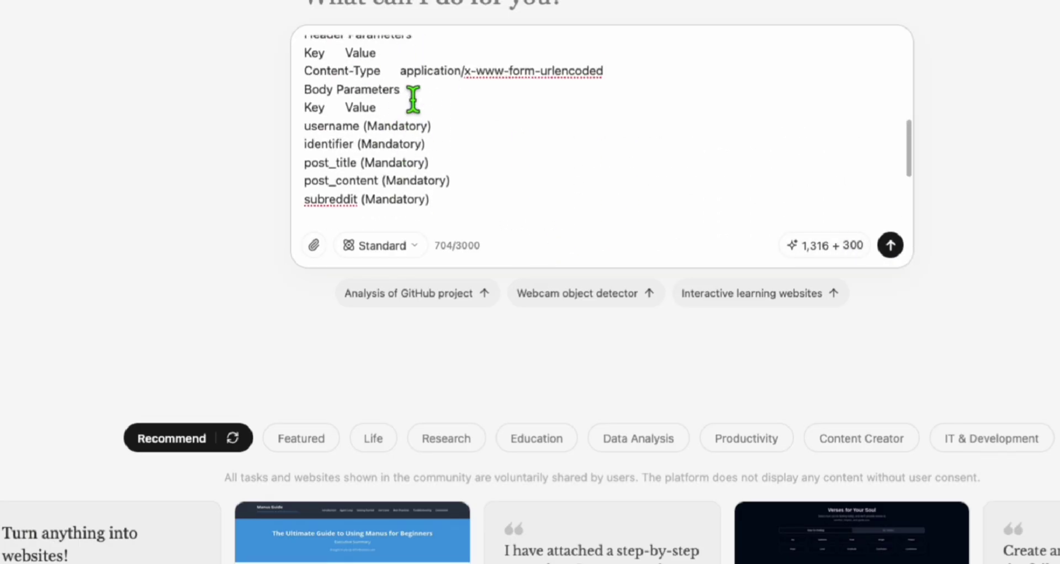
scroll(413, 101, down, 4)
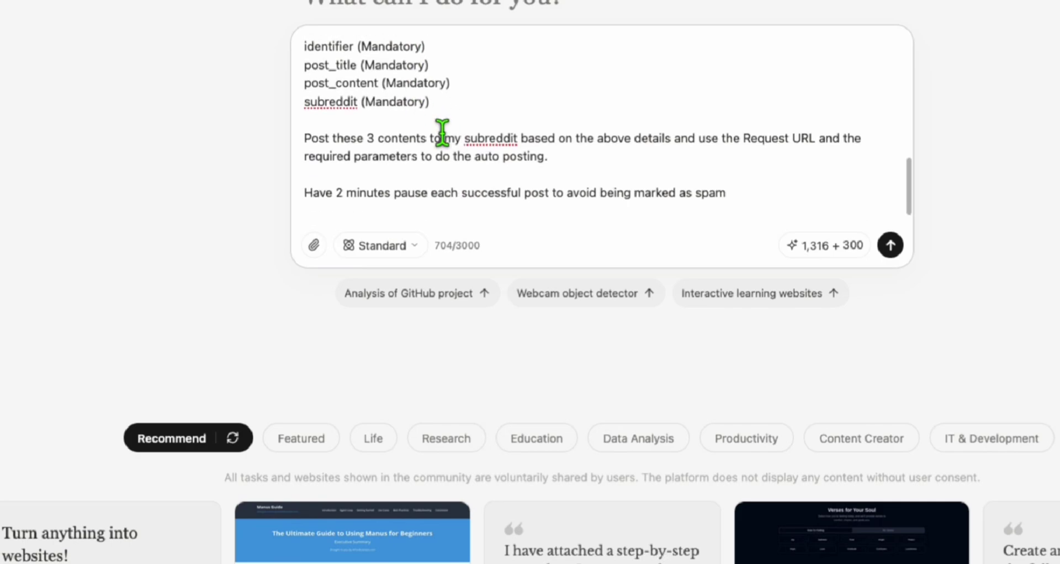
Insert '(generate a blog post each blog title)' right after the word 'contents'.
click(429, 138)
text(mentioned above (generate a blog post each blog title))
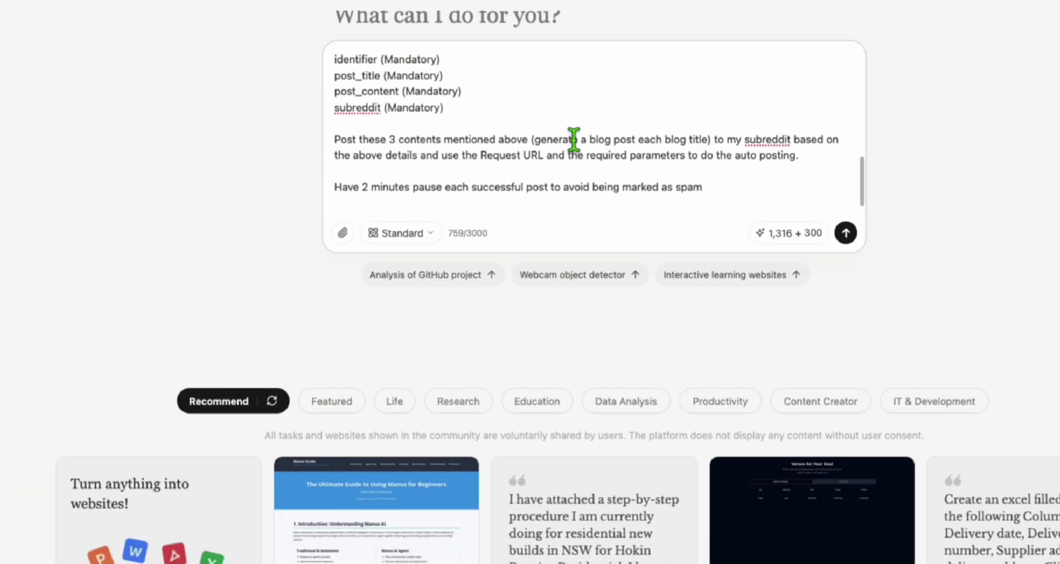
scroll(571, 139, down, 3)
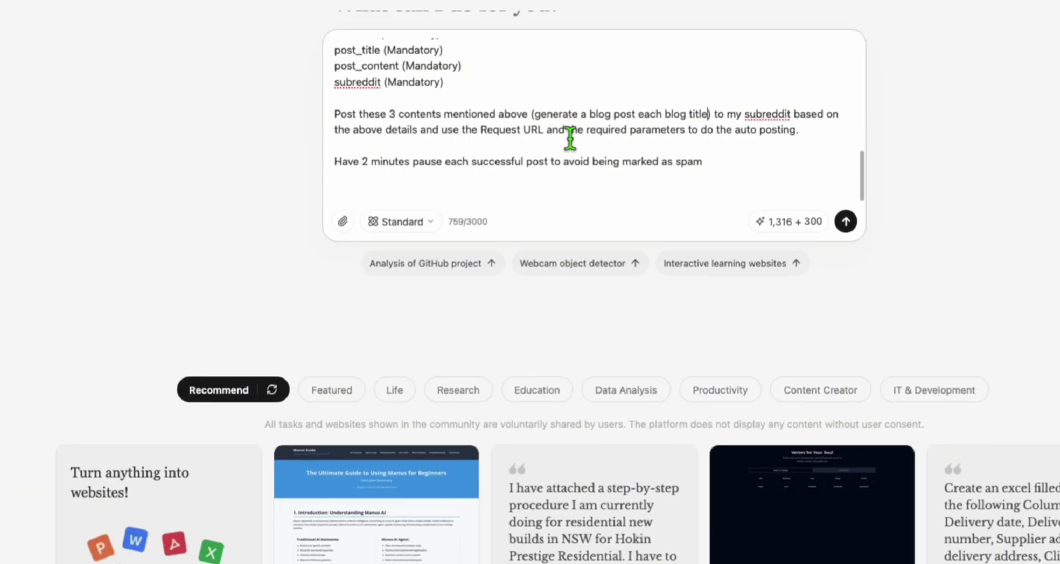
scroll(578, 133, up, 3)
scroll(579, 133, up, 3)
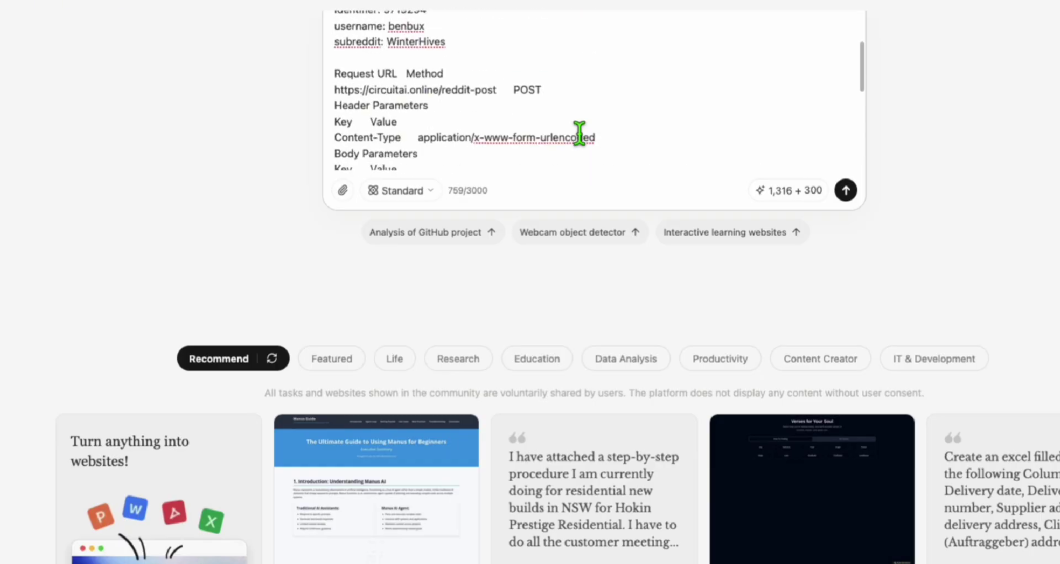
Send the auto-posting prompt to Manus and check r/WinterHives for the first article.
click(845, 191)
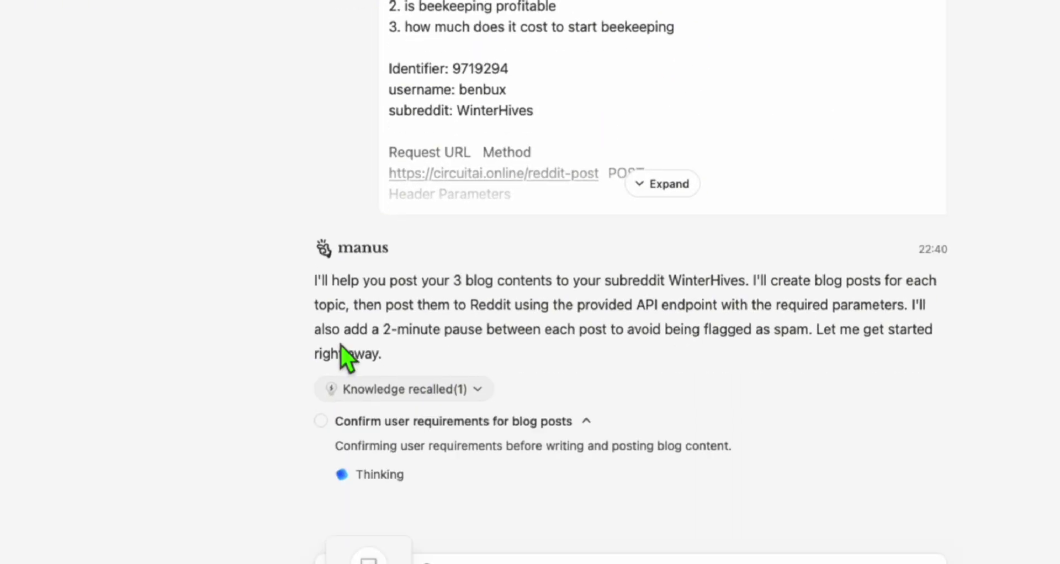
scroll(599, 236, up, 5)
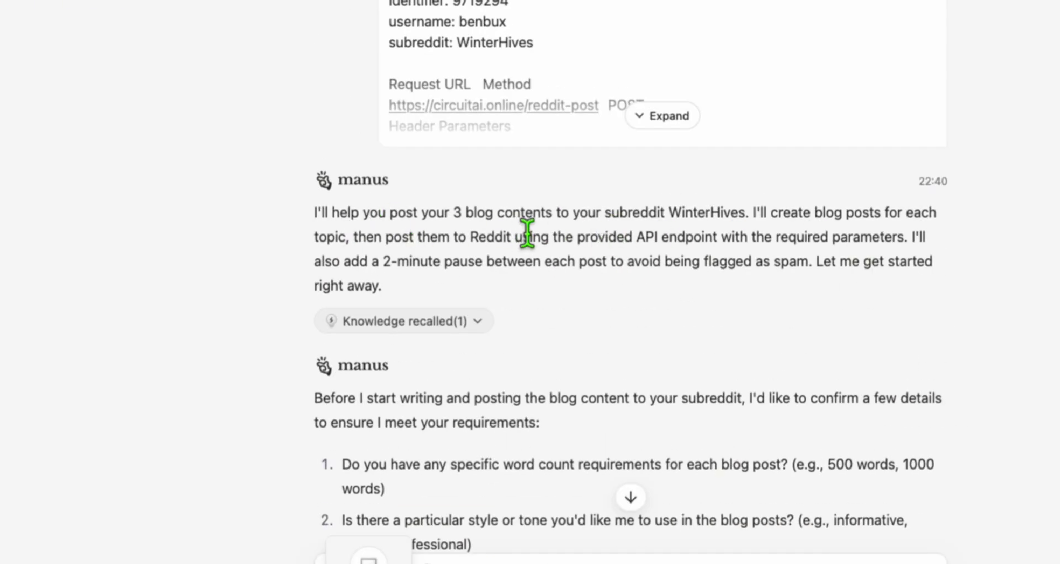
scroll(769, 225, down, 5)
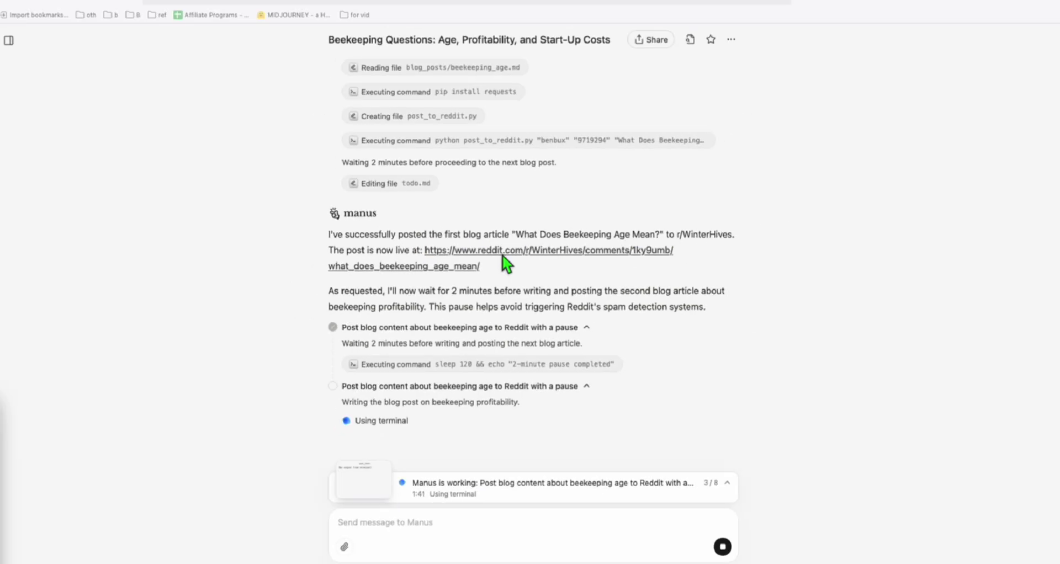
click(528, 2)
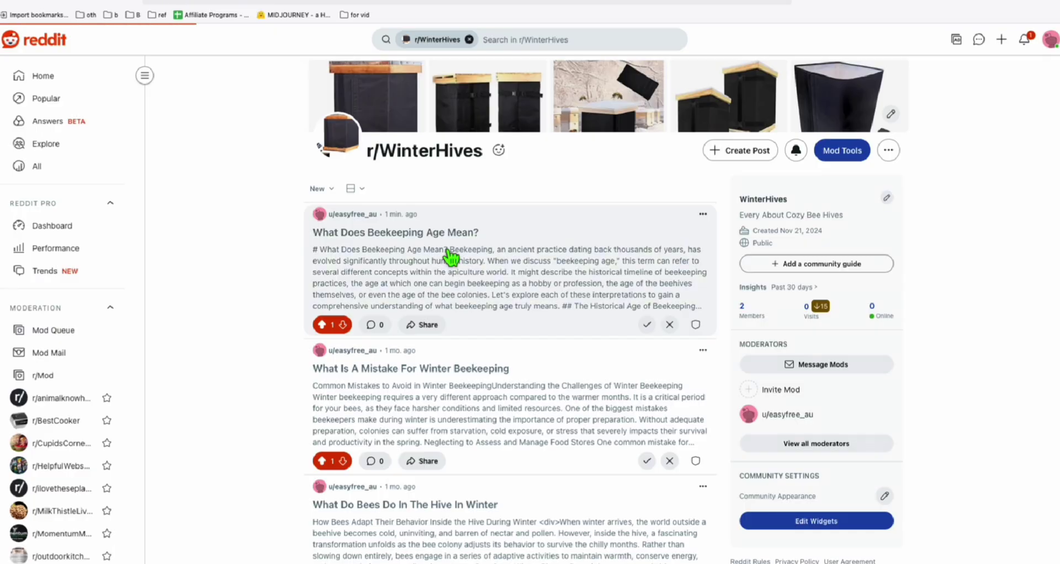
Open and read the 'What Does Beekeeping Age Mean?' post on r/WinterHives.
click(451, 256)
scroll(364, 204, down, 10)
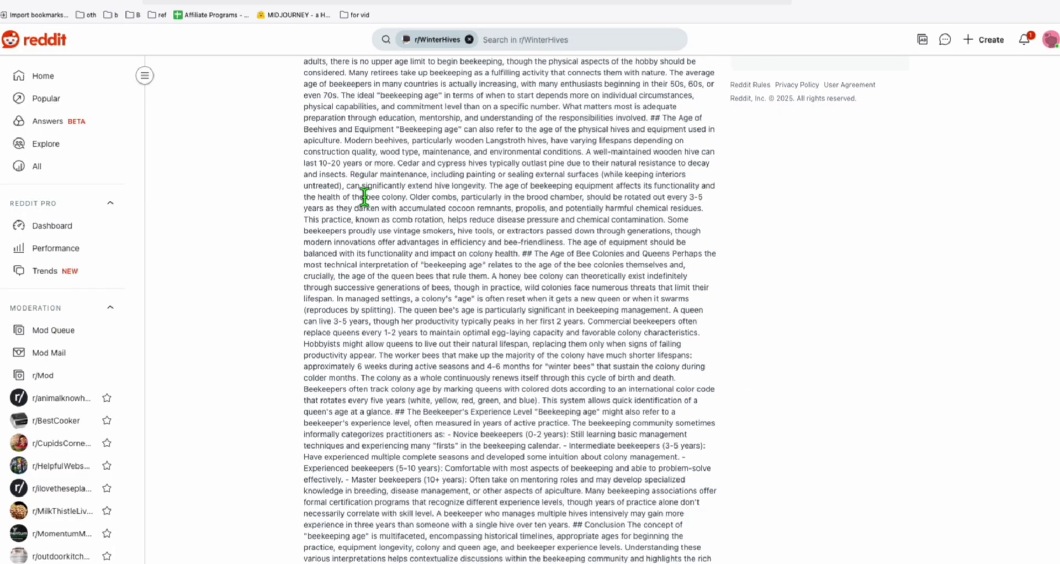
scroll(365, 199, up, 8)
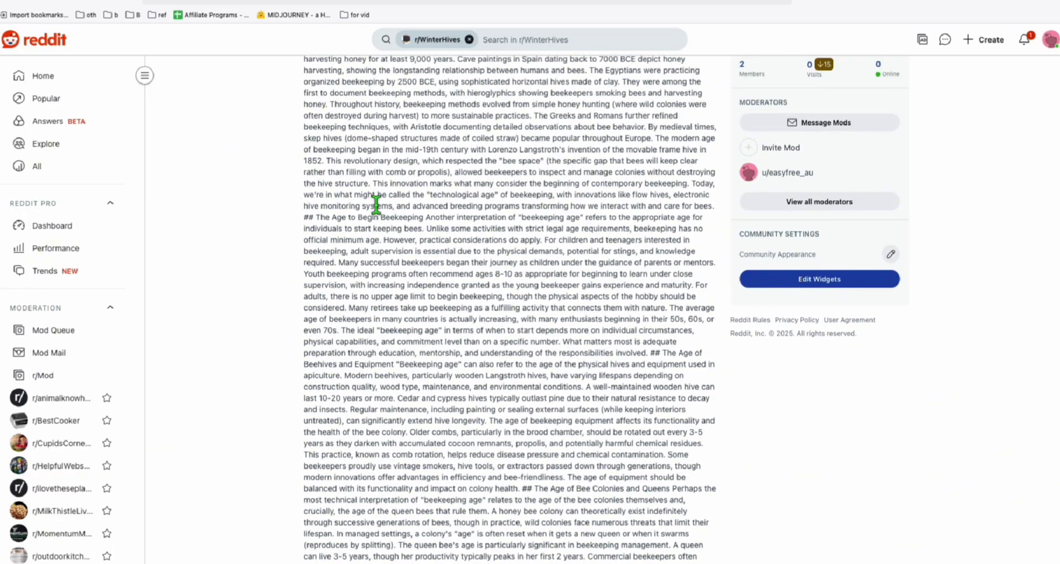
scroll(375, 204, up, 3)
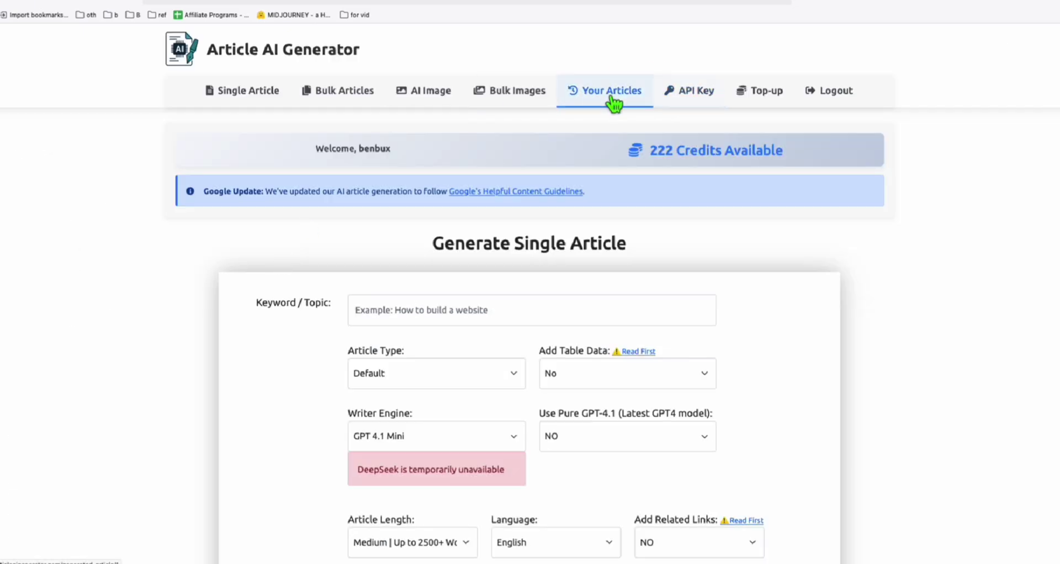
Look over the Article AI Generator API Key page and the Circuit AI helper page.
click(693, 105)
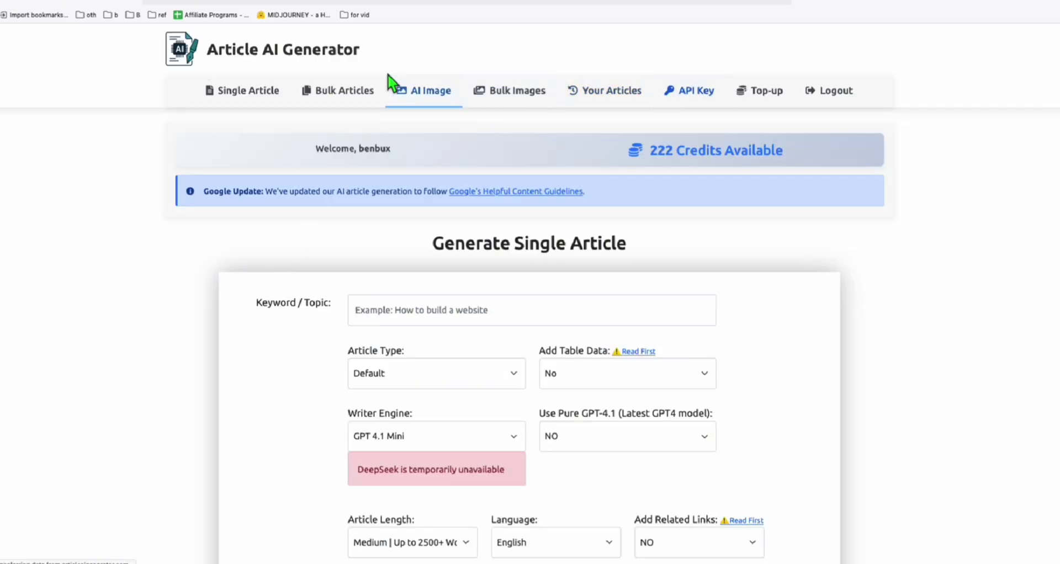
scroll(396, 82, down, 2)
scroll(238, 169, down, 2)
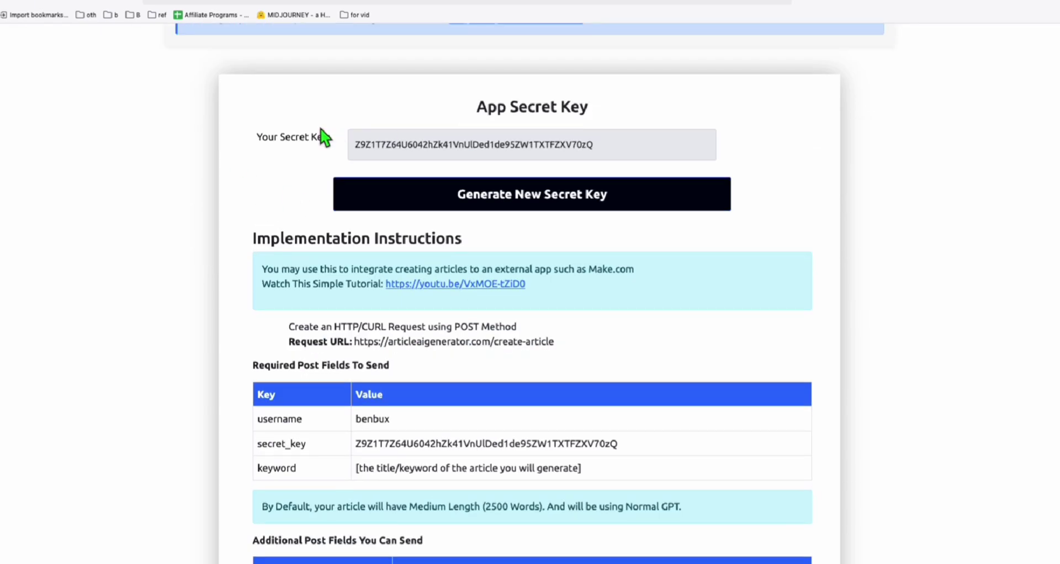
click(360, 2)
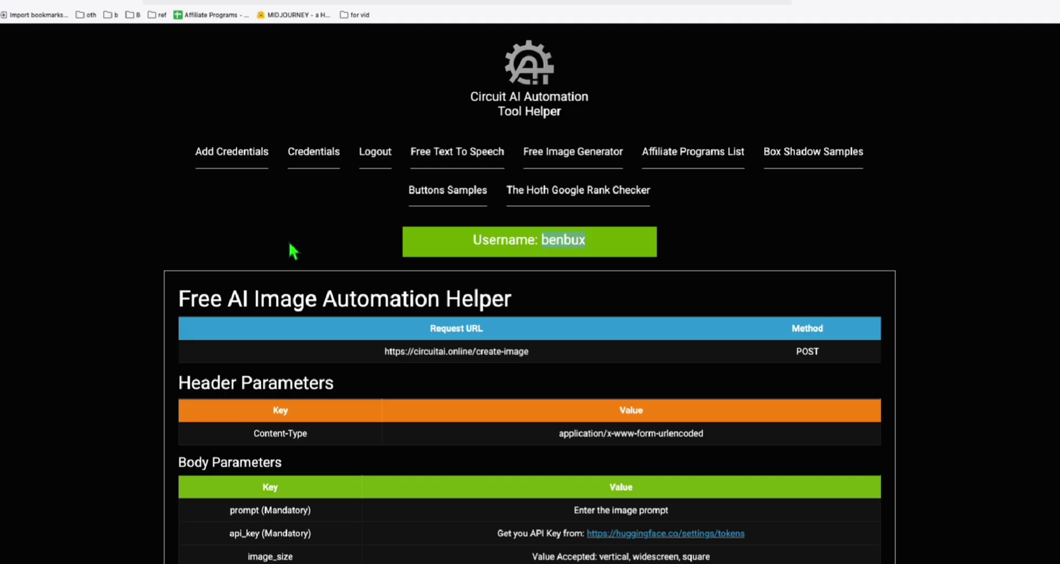
scroll(538, 247, down, 6)
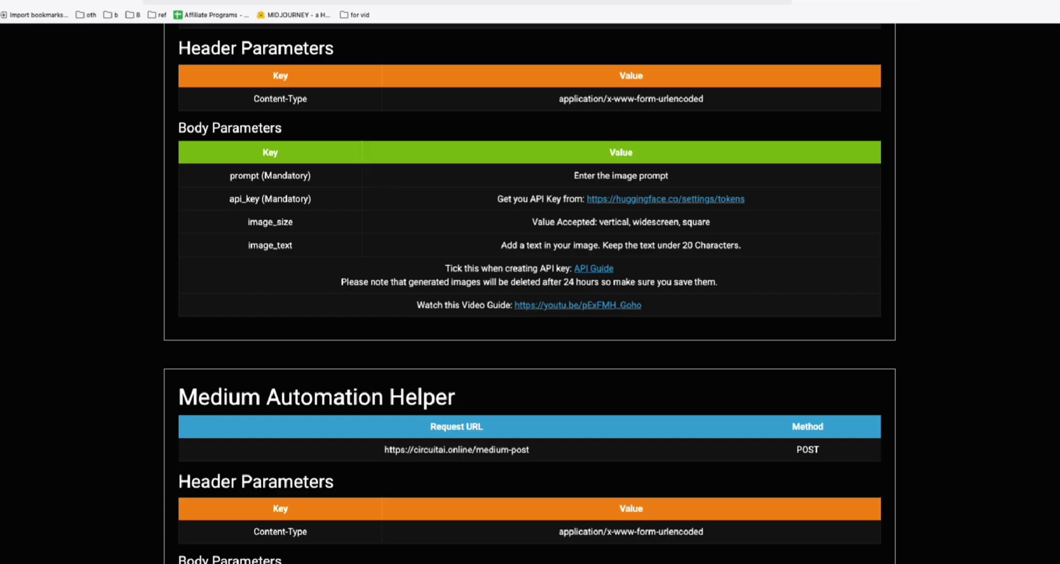
key(ctrl+shift+Tab)
scroll(338, 156, up, 3)
scroll(308, 131, down, 5)
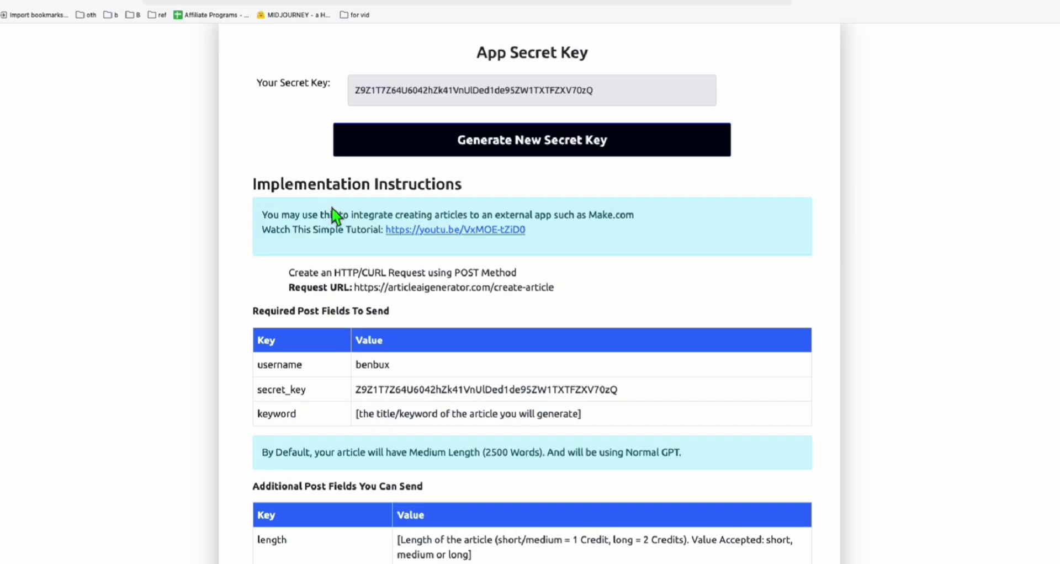
Read through the App Secret Key article-creation instructions, then go back to the Reddit post.
drag(414, 59, 567, 138)
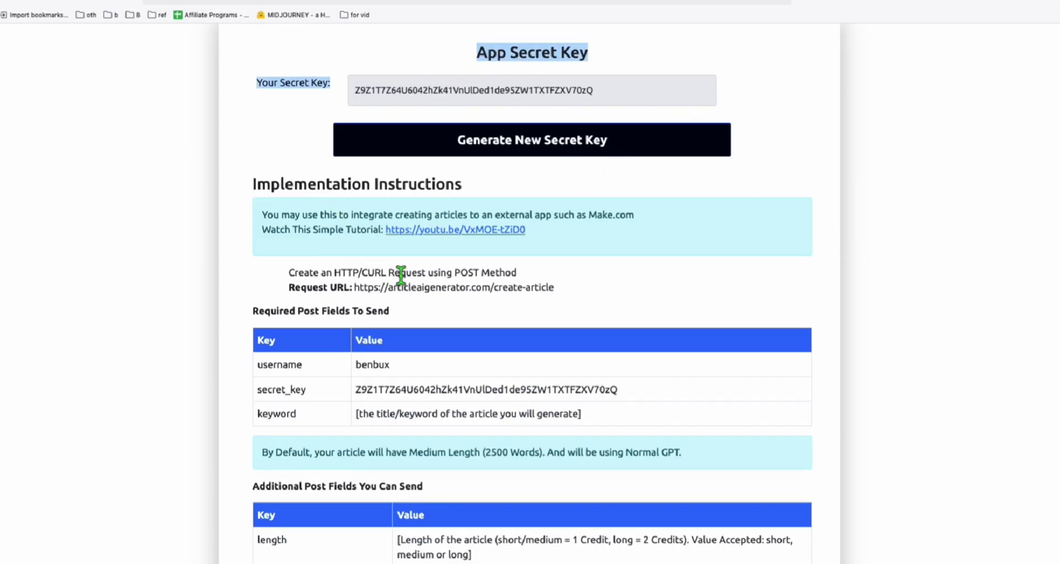
scroll(398, 275, up, 4)
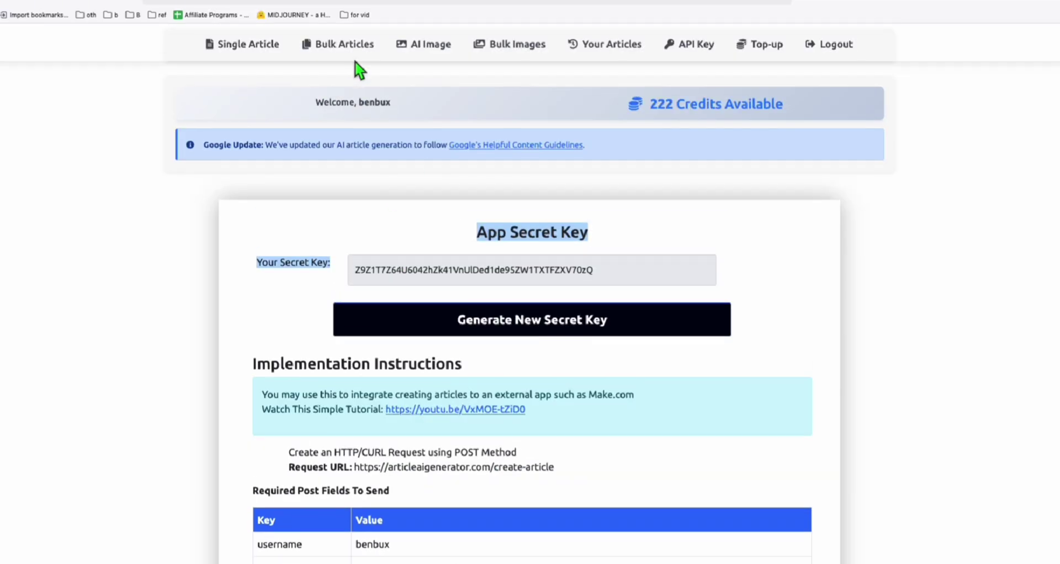
scroll(450, 277, down, 3)
scroll(396, 300, down, 1)
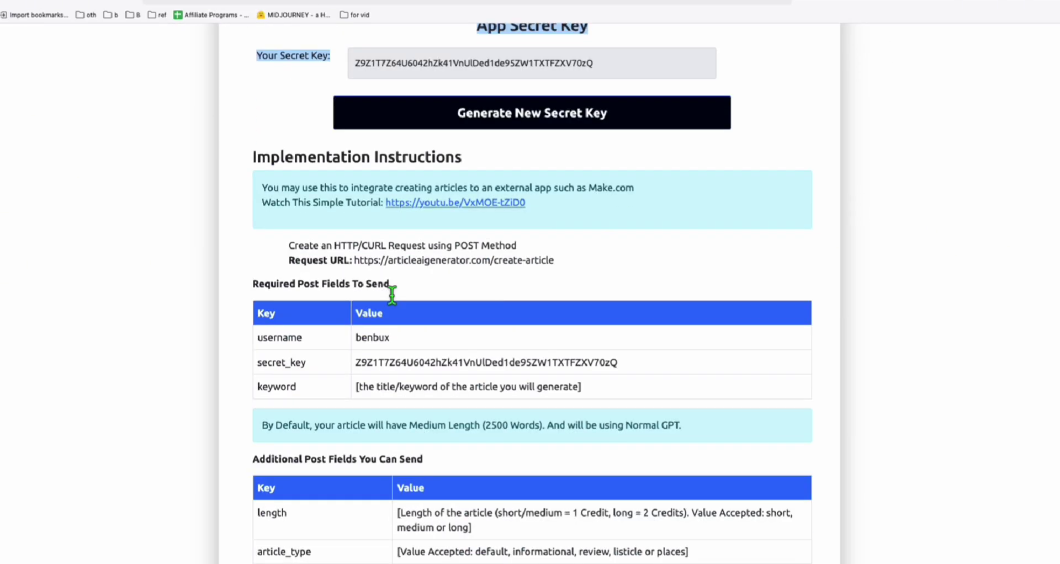
scroll(392, 295, down, 1)
scroll(390, 298, down, 3)
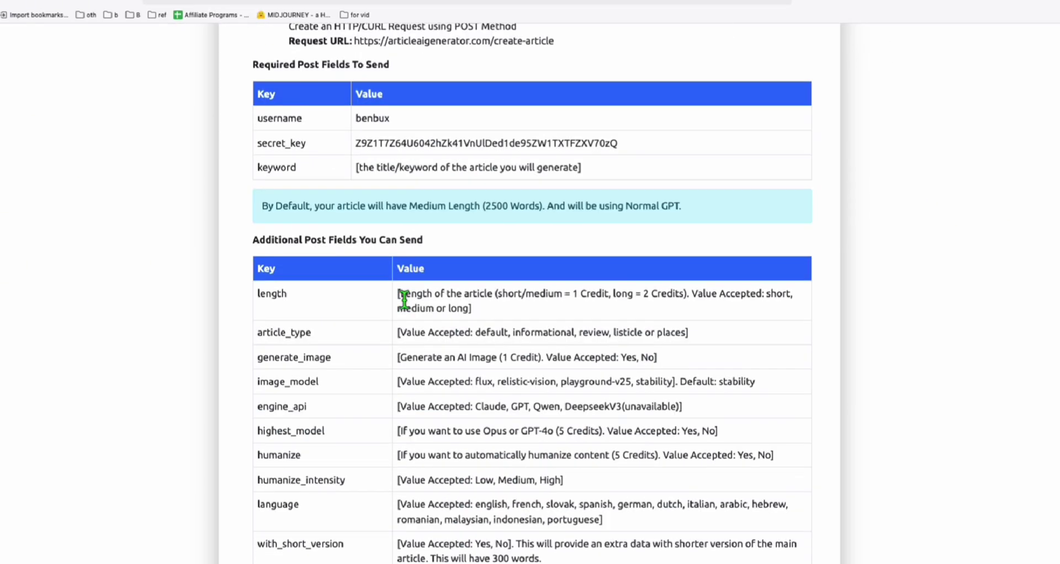
click(474, 3)
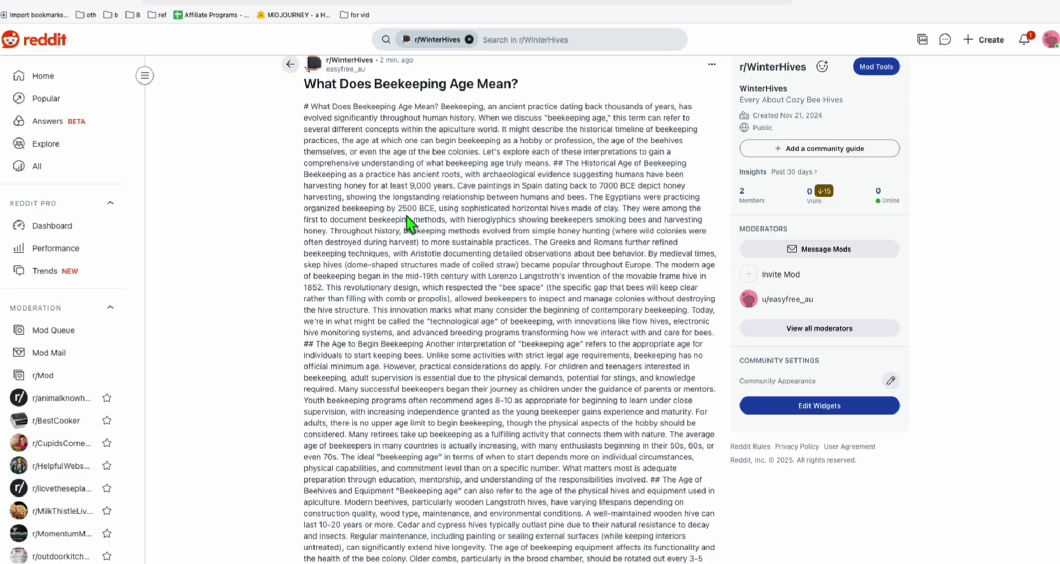
Scroll through the beekeeping-age post down to its comment box.
scroll(537, 279, down, 1)
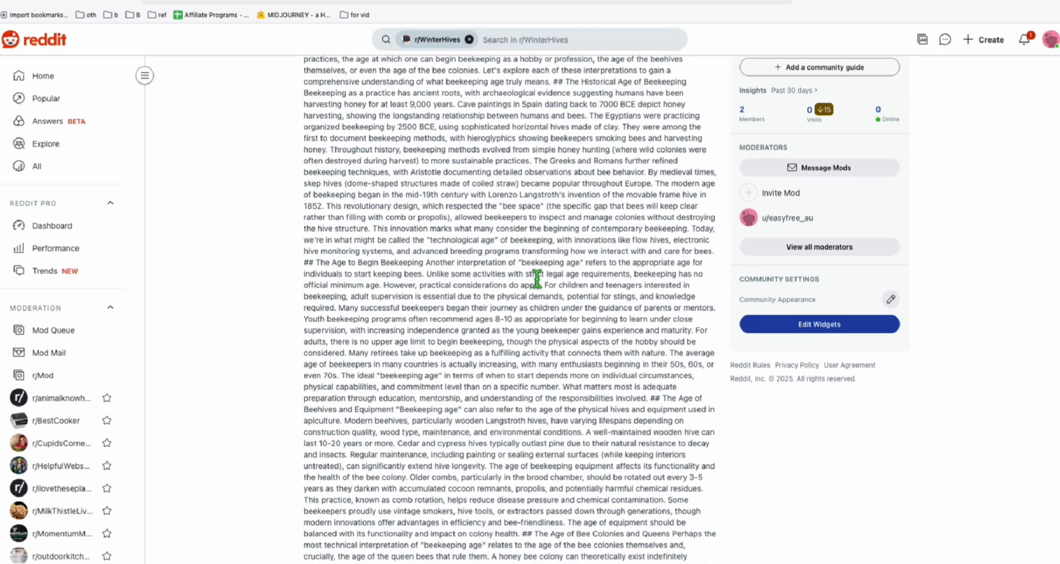
scroll(461, 302, down, 4)
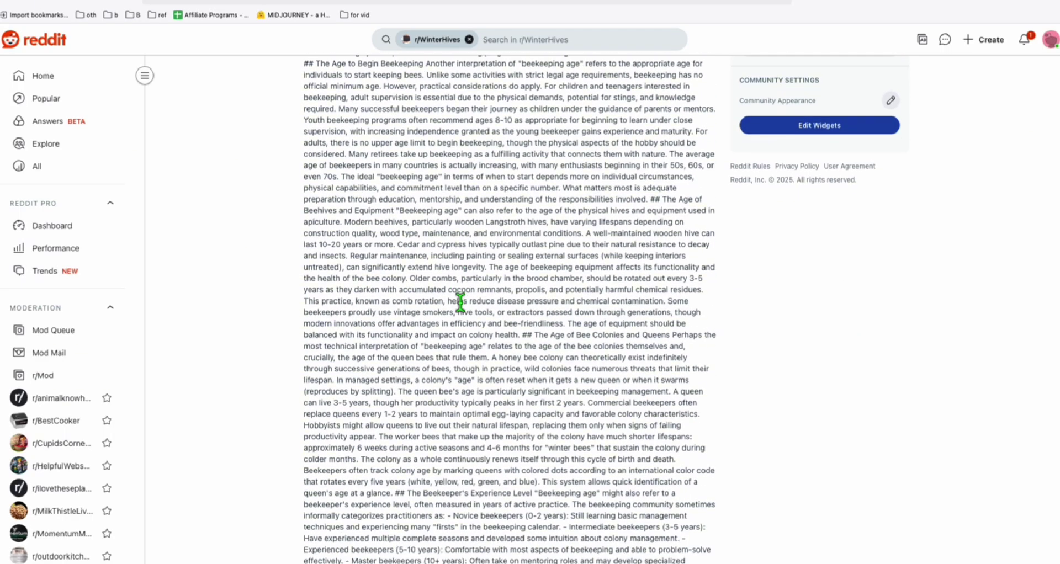
scroll(394, 218, down, 3)
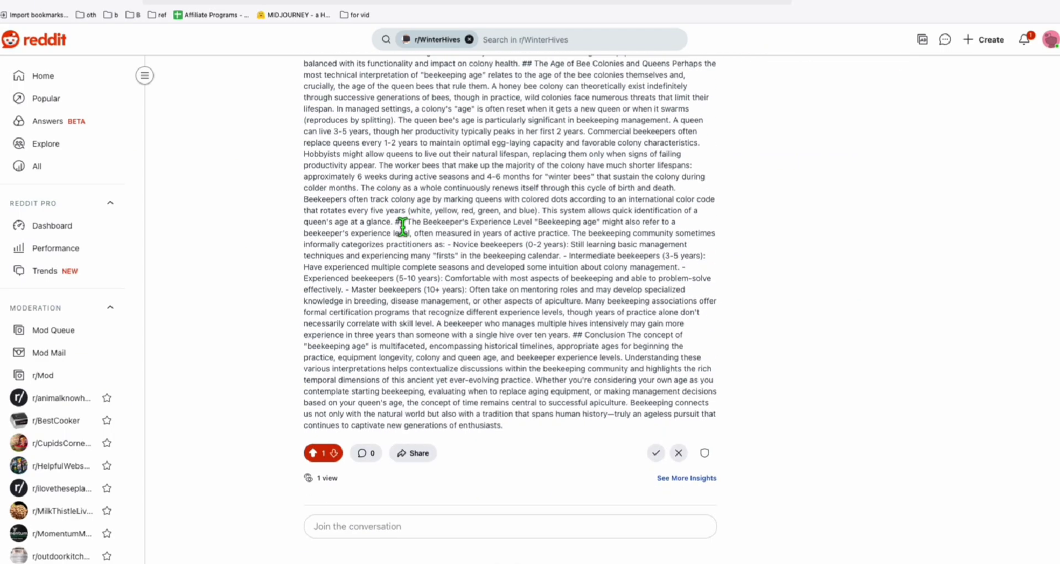
scroll(419, 241, up, 5)
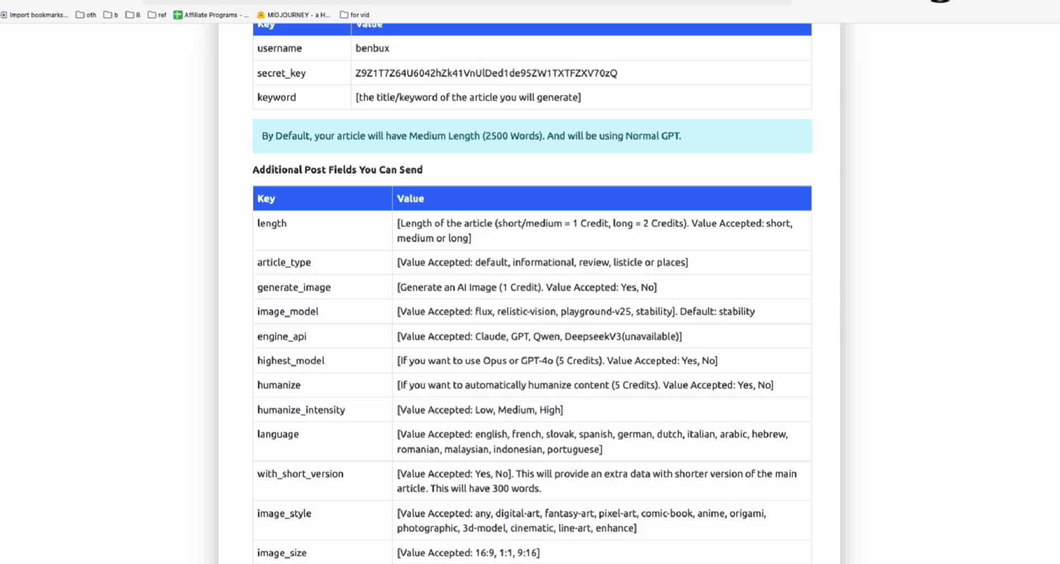
scroll(463, 253, up, 6)
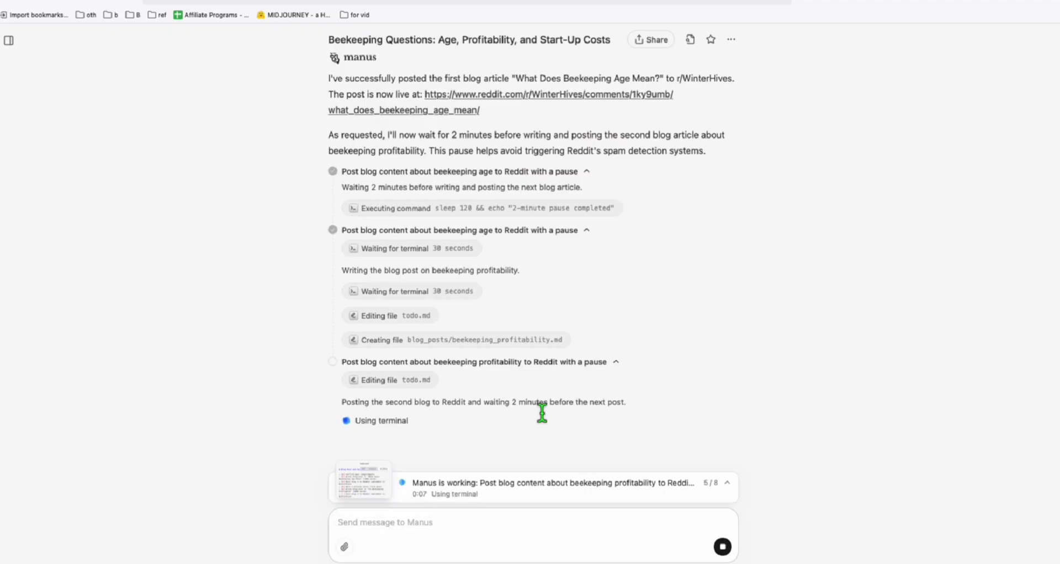
Expand the original posting request in the Manus chat and read it over.
scroll(449, 329, up, 15)
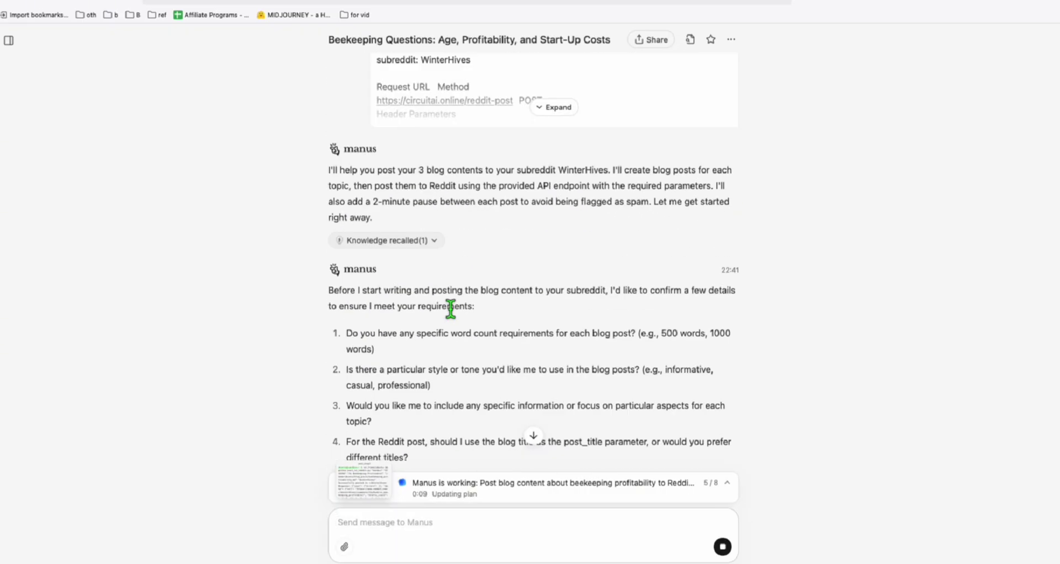
scroll(450, 309, up, 3)
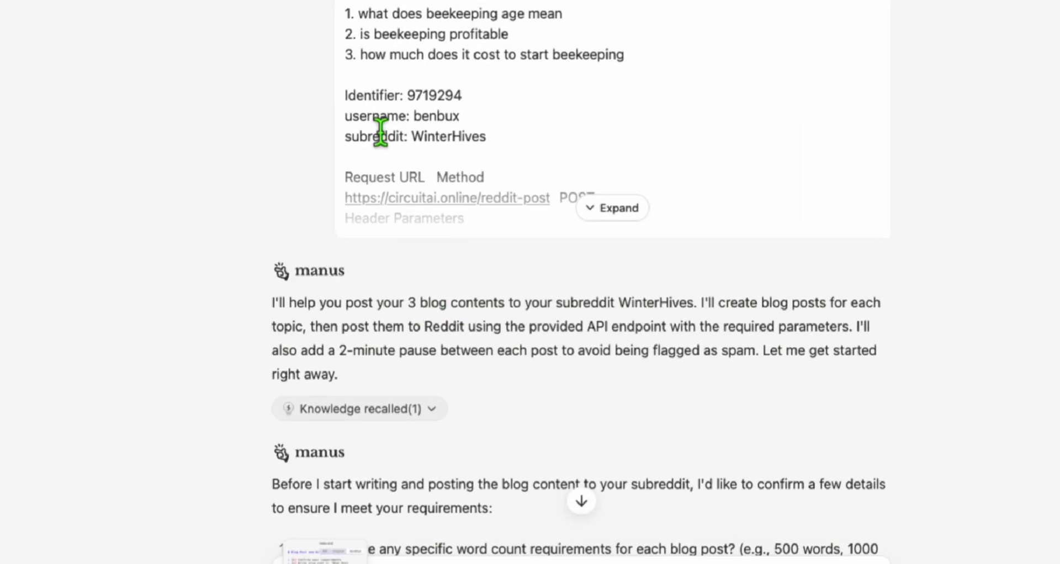
click(607, 208)
scroll(525, 234, down, 5)
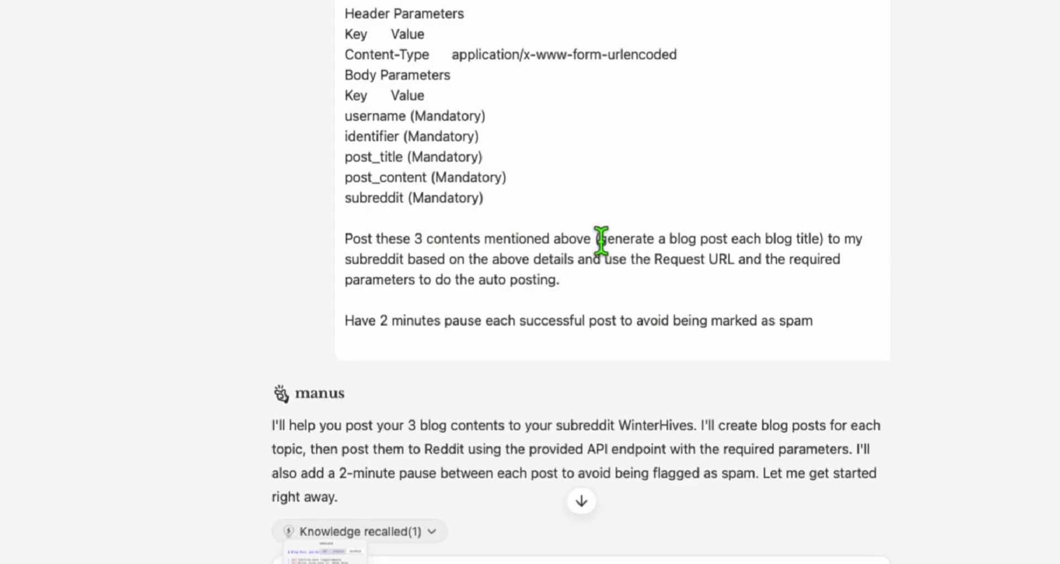
drag(600, 240, 654, 242)
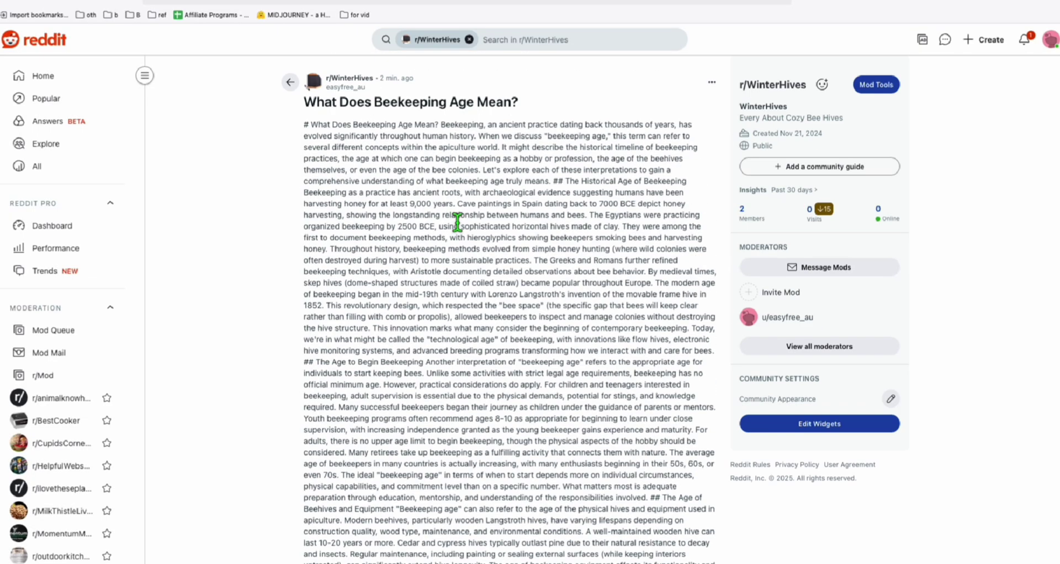
Return to the r/WinterHives feed and read 'What Do Bees Do In The Hive In Winter'.
click(290, 83)
scroll(514, 198, down, 3)
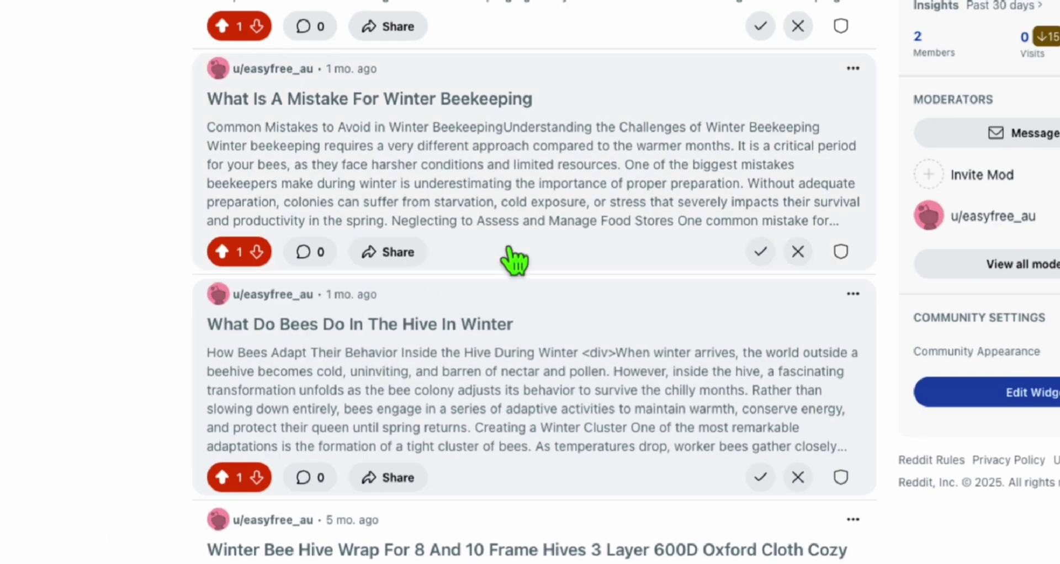
click(512, 284)
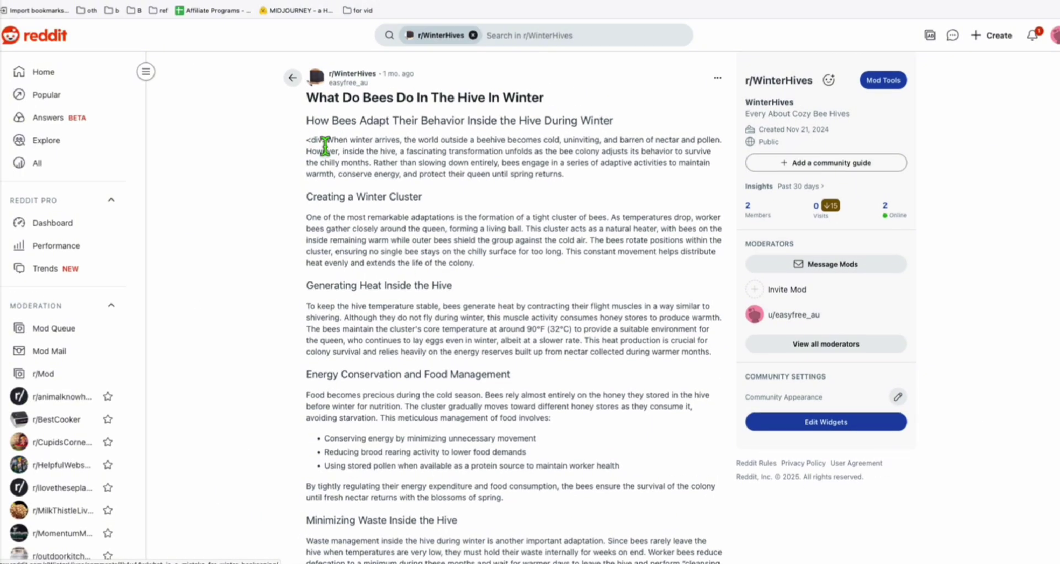
scroll(326, 148, down, 3)
drag(316, 154, 483, 373)
scroll(485, 377, down, 4)
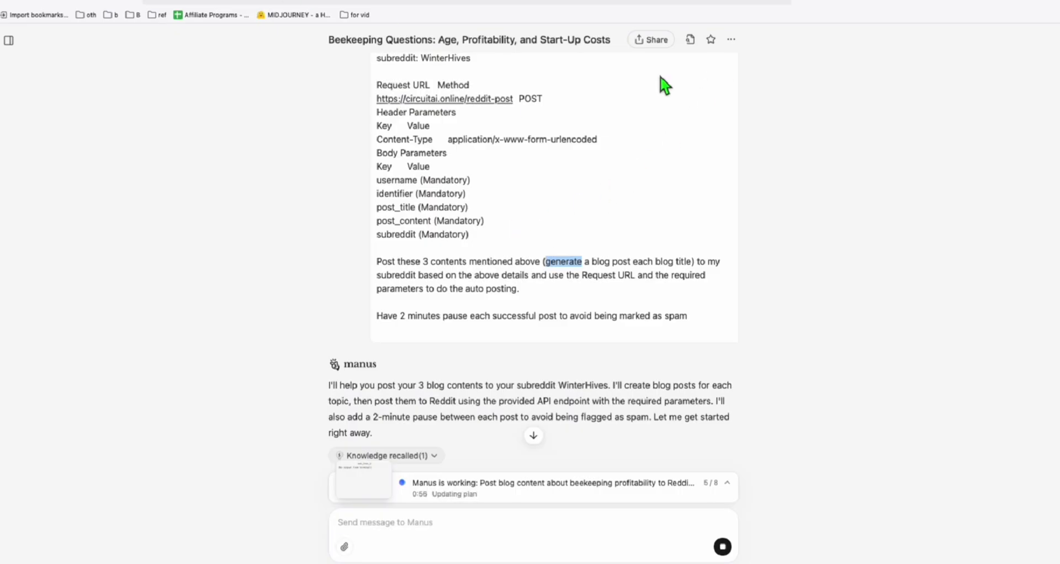
Scroll the Manus chat to the confirmation that 'Is Beekeeping Profitable?' was posted.
scroll(499, 275, down, 9)
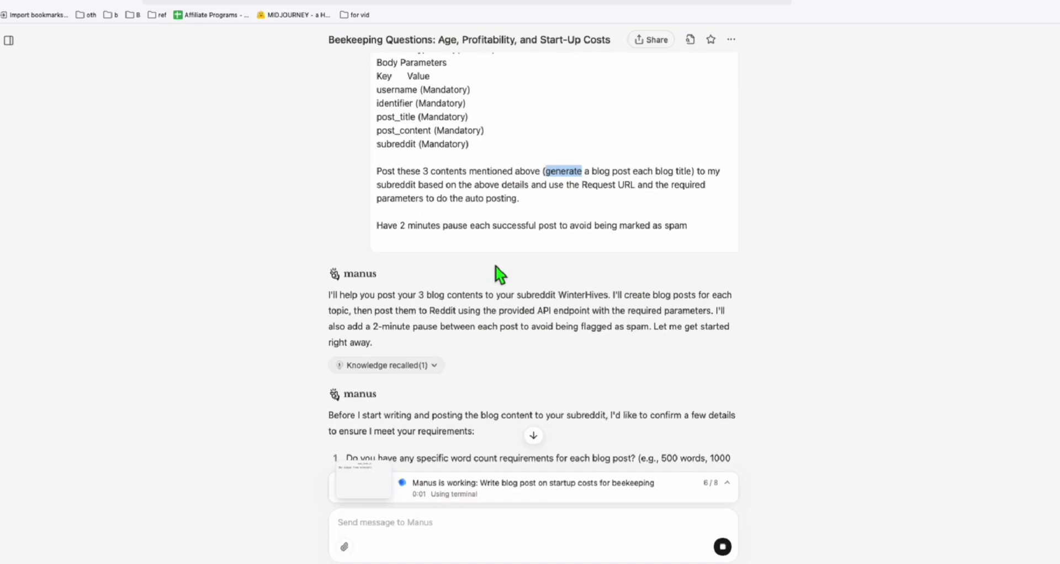
scroll(499, 274, down, 15)
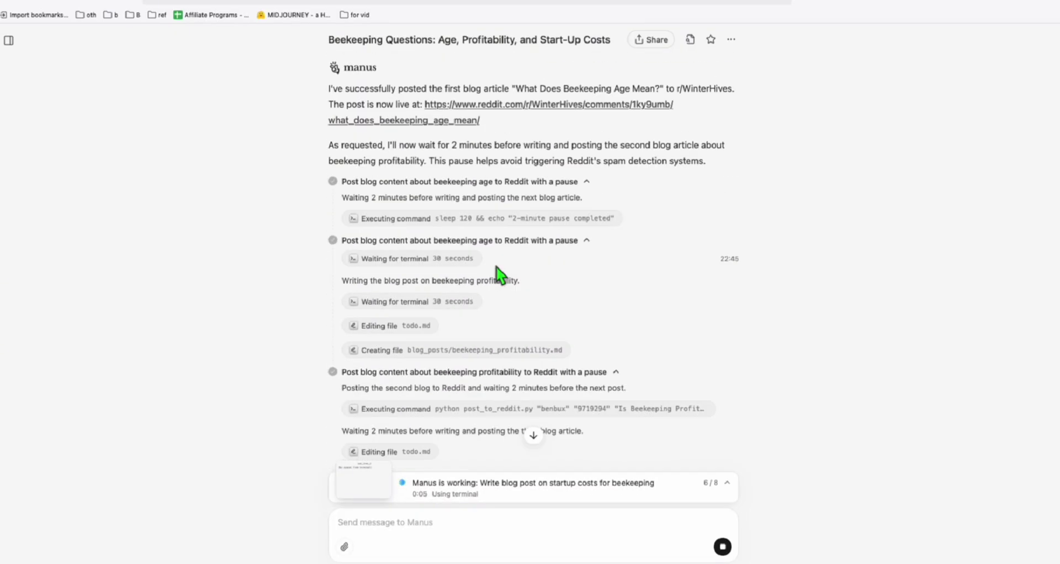
scroll(450, 153, down, 3)
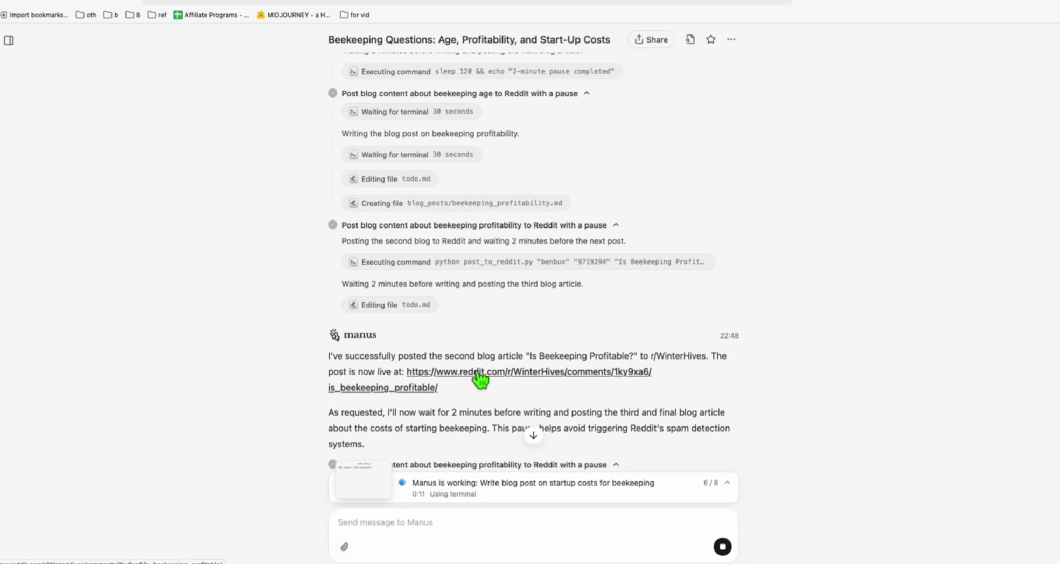
Open the newly published 'Is Beekeeping Profitable?' Reddit post and look through it.
click(478, 377)
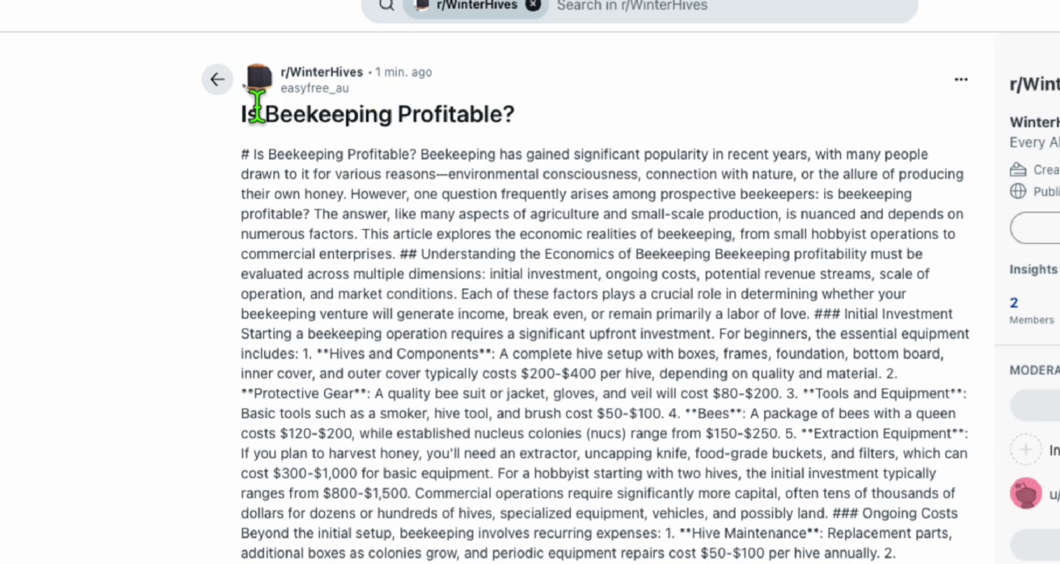
drag(256, 107, 455, 130)
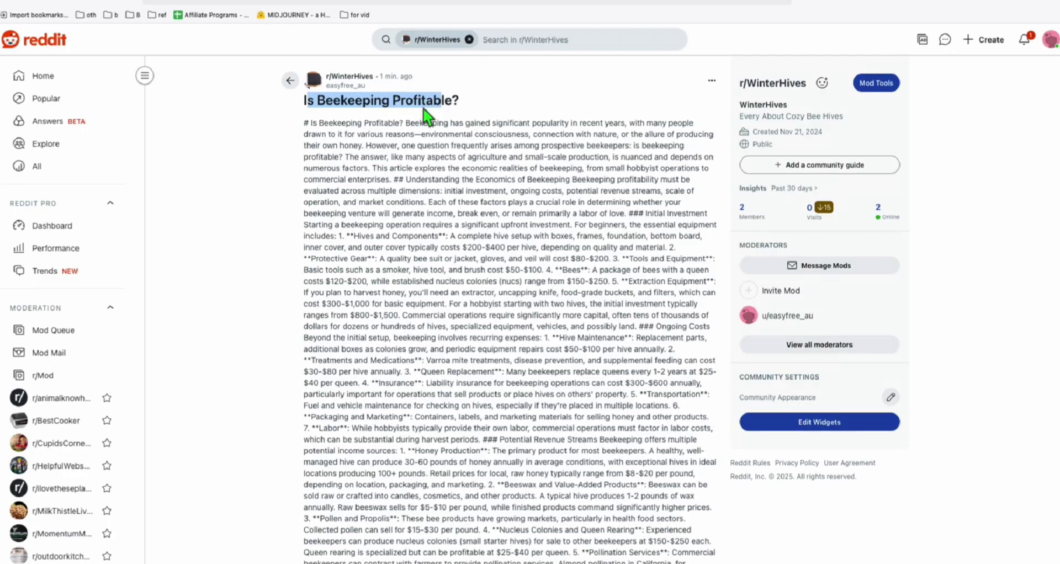
scroll(485, 184, down, 2)
scroll(497, 279, down, 2)
scroll(475, 265, up, 4)
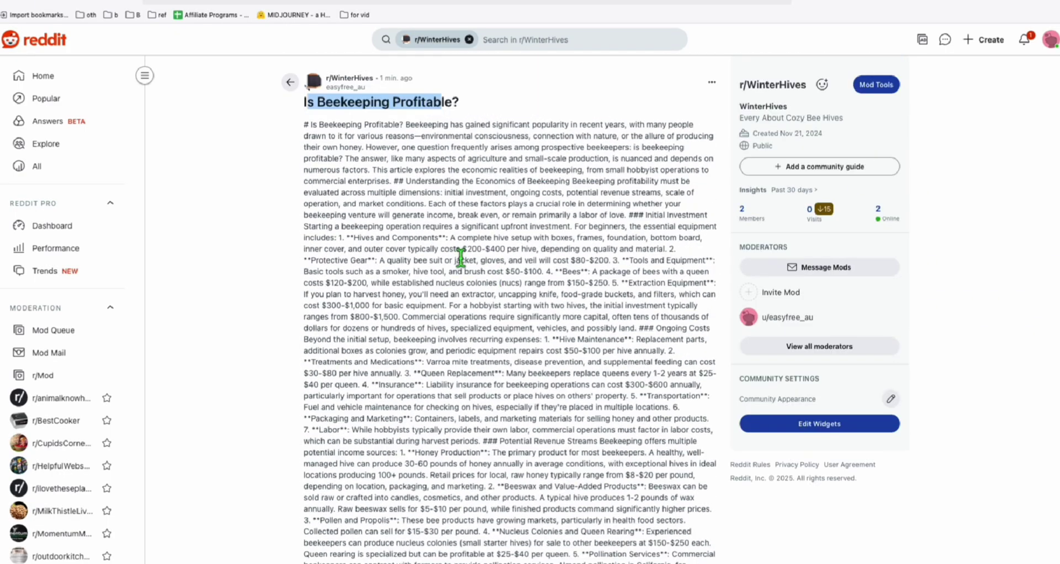
Return to the r/WinterHives feed listing both beekeeping posts and place a Sketchpad text box.
click(292, 84)
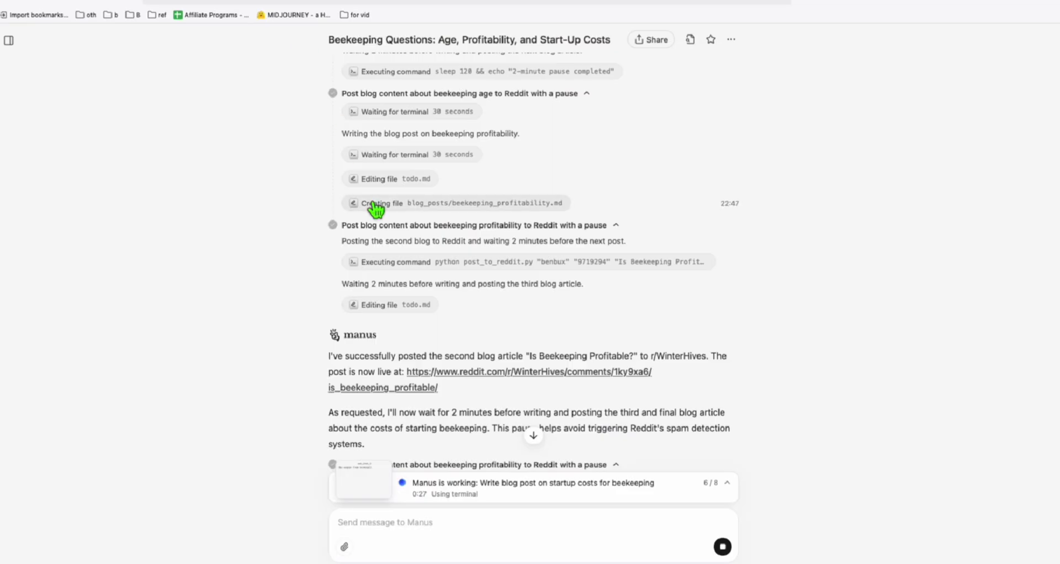
scroll(381, 215, down, 3)
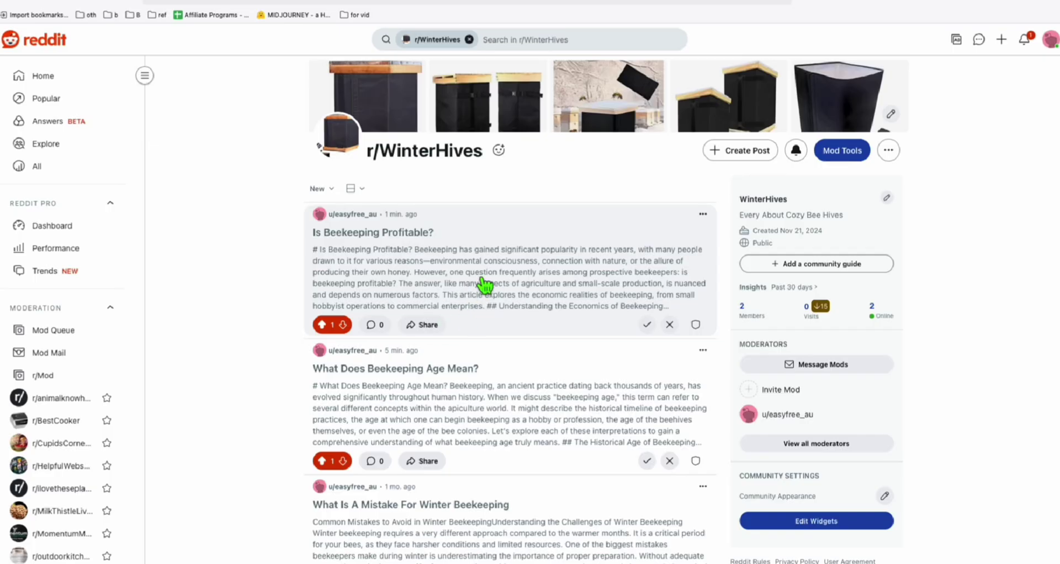
scroll(485, 285, down, 2)
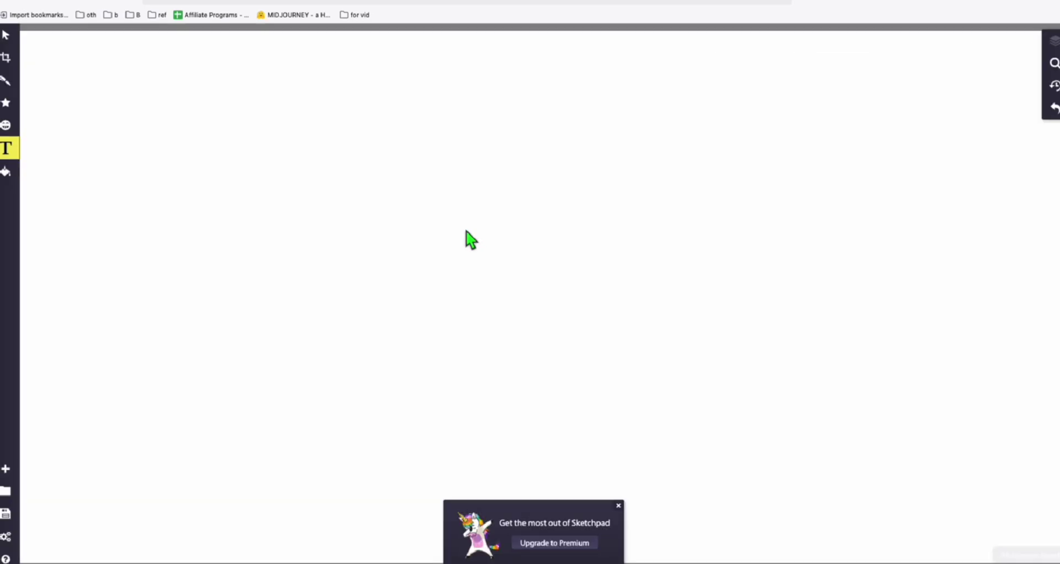
click(487, 235)
Write the note, enlarge its box, and make it read 'USE MARKUP FORMATTING ALL OVER THE GENERATED CONTENT'.
text(MARKUP FR)
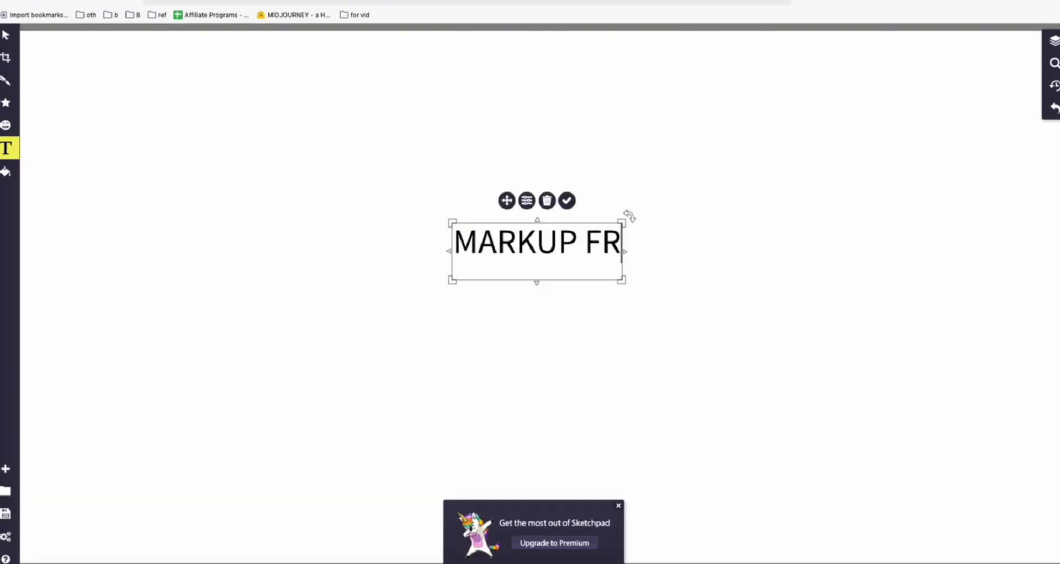
key(BackSpace)
text(ORMAT ALL OVER THE GENERATED CONTENT)
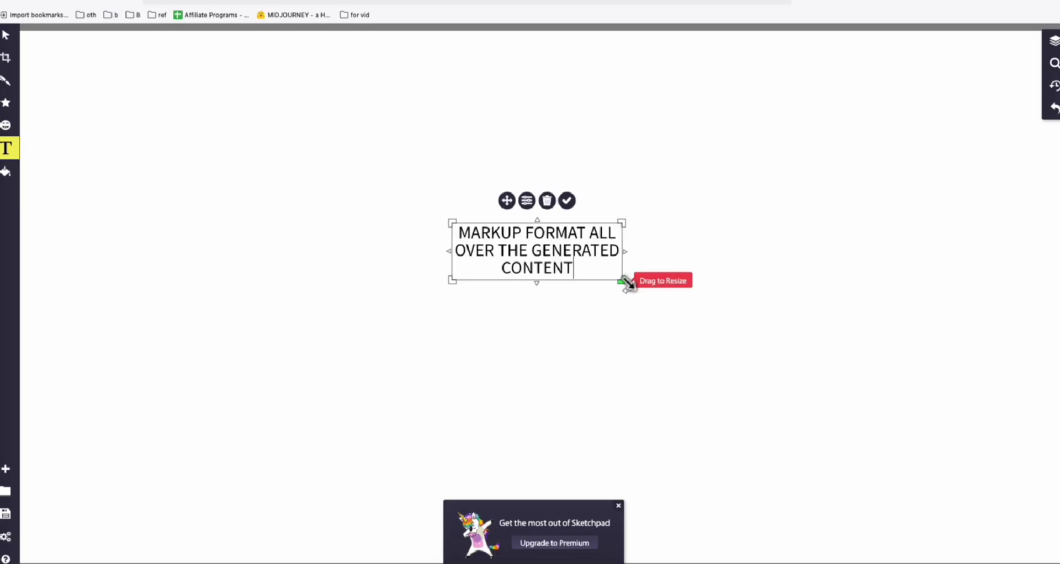
drag(623, 279, 833, 392)
text(USE)
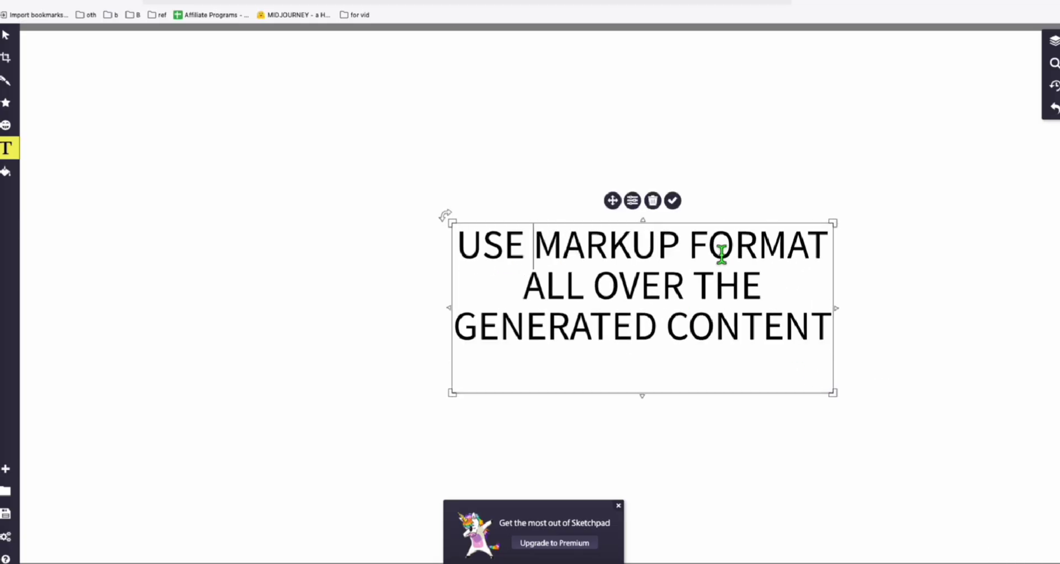
click(823, 244)
text(TING)
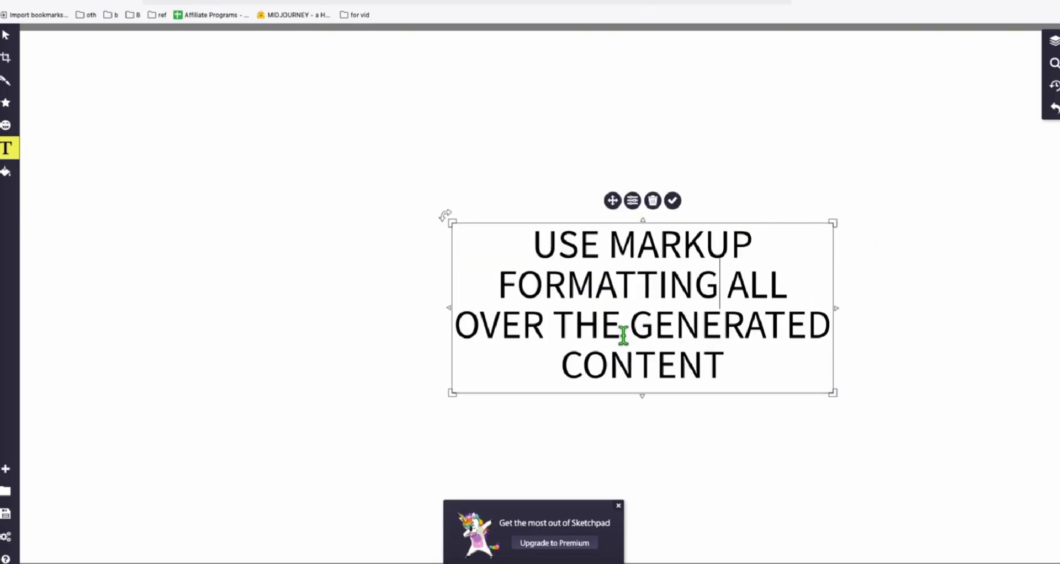
click(622, 334)
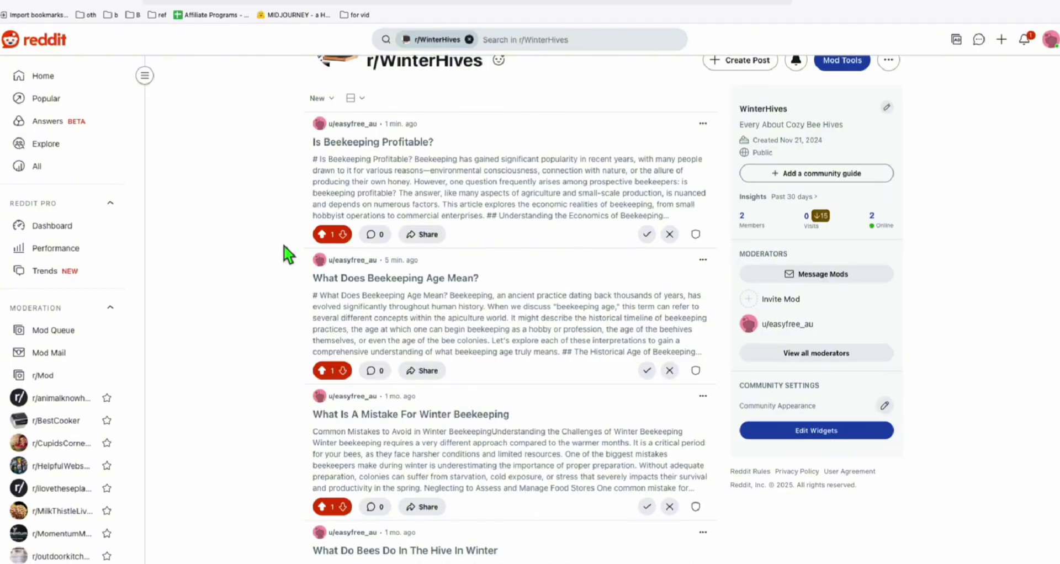
Scroll the r/WinterHives feed down to the older Winter Bee Hive Wrap post, then return to Manus.
scroll(388, 280, down, 3)
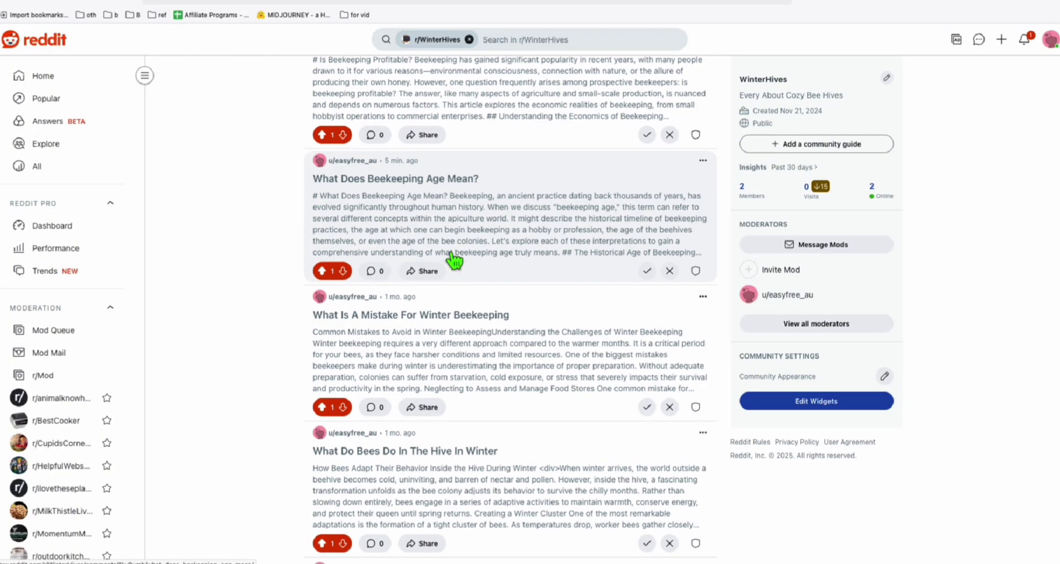
scroll(453, 260, down, 4)
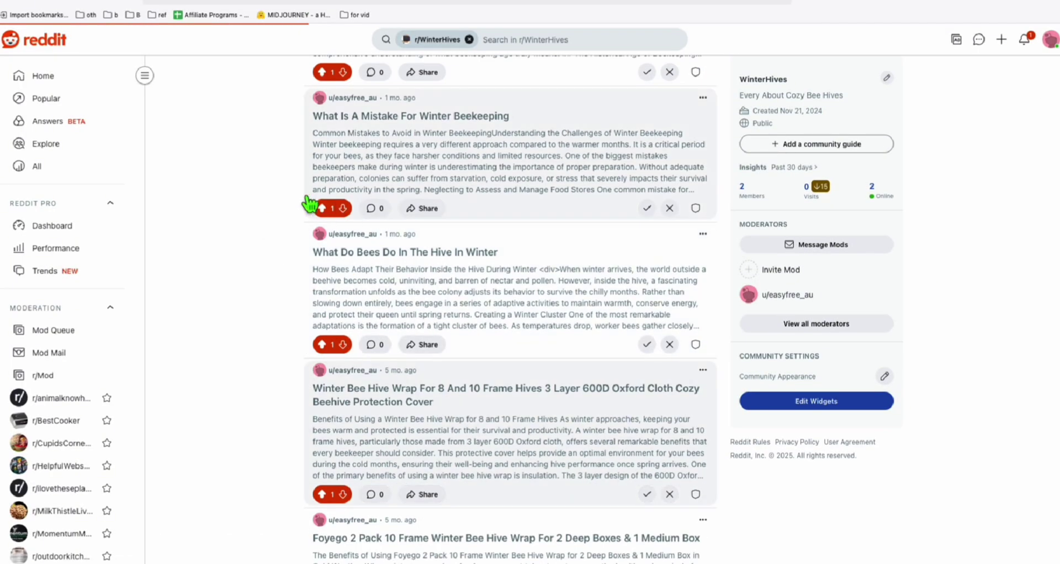
scroll(350, 168, down, 2)
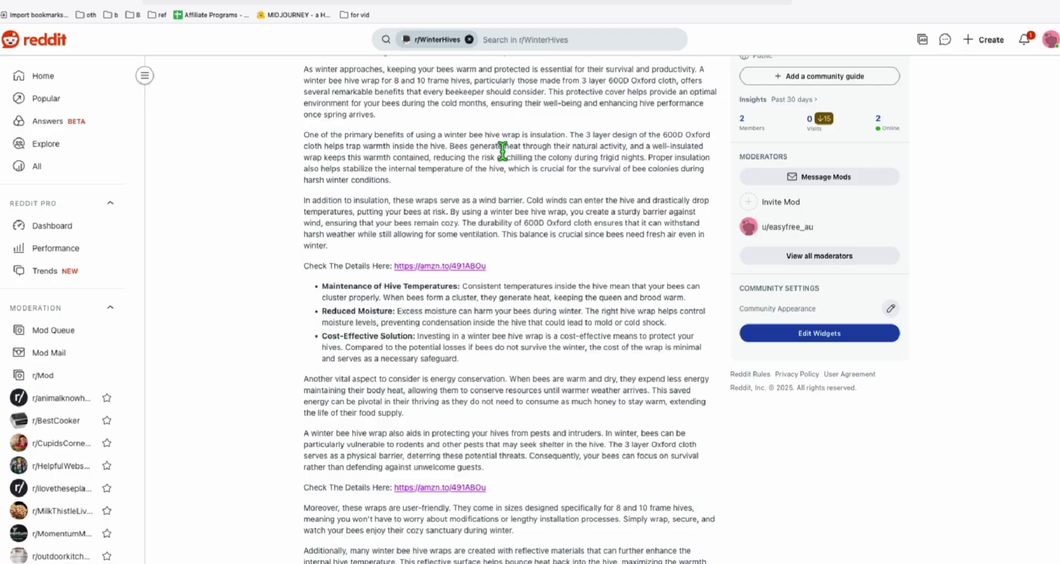
click(238, 3)
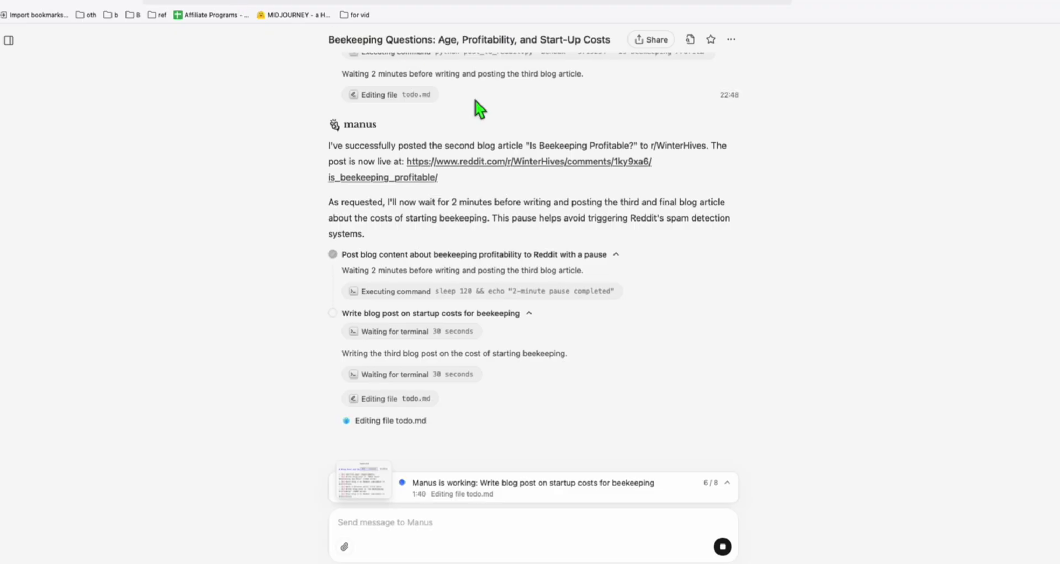
Review the original 'generate a blog' prompt and expand Task progress showing 6/8.
scroll(475, 108, up, 20)
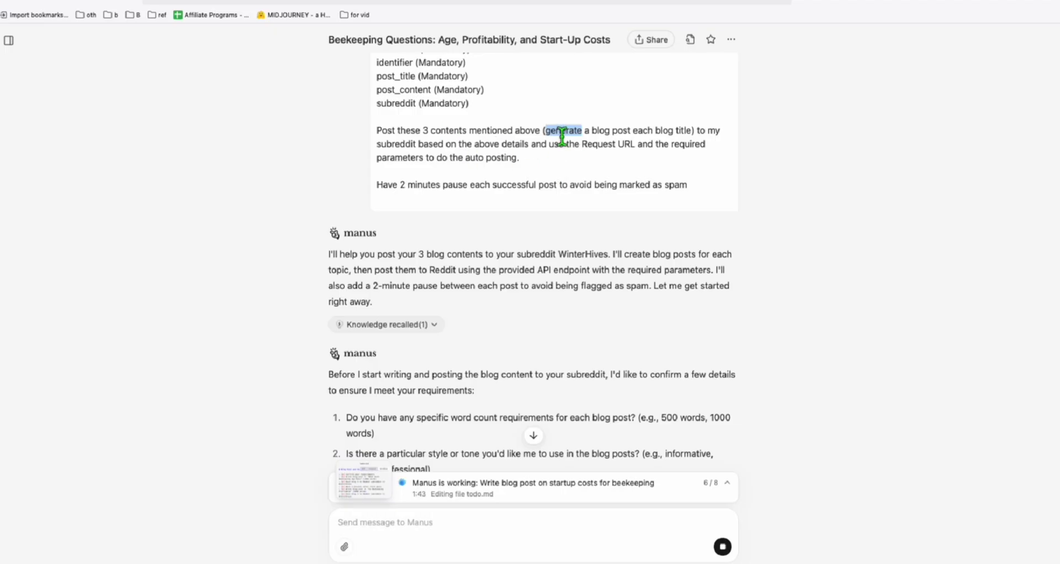
drag(554, 133, 620, 138)
click(552, 135)
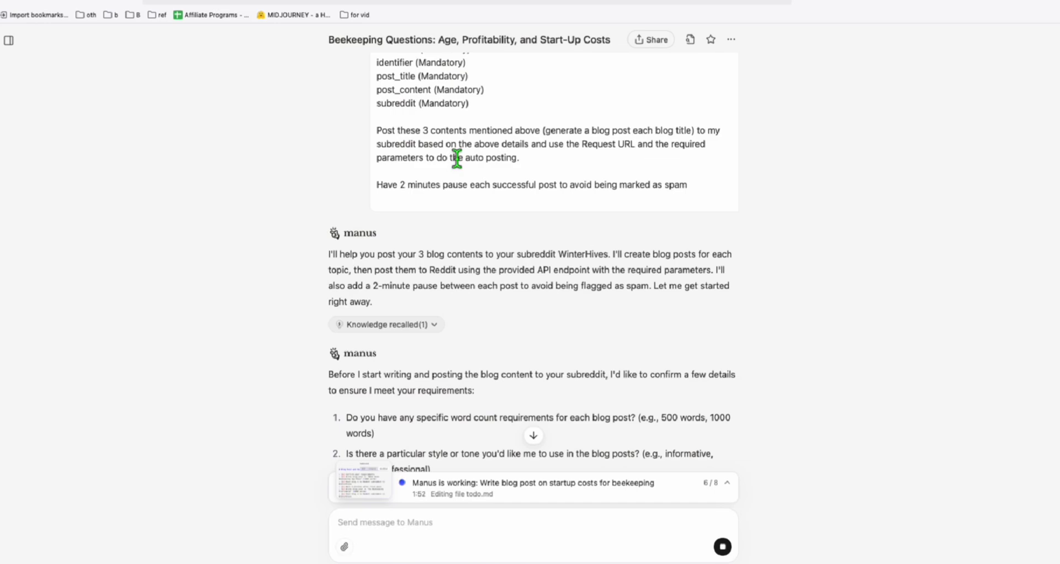
click(726, 484)
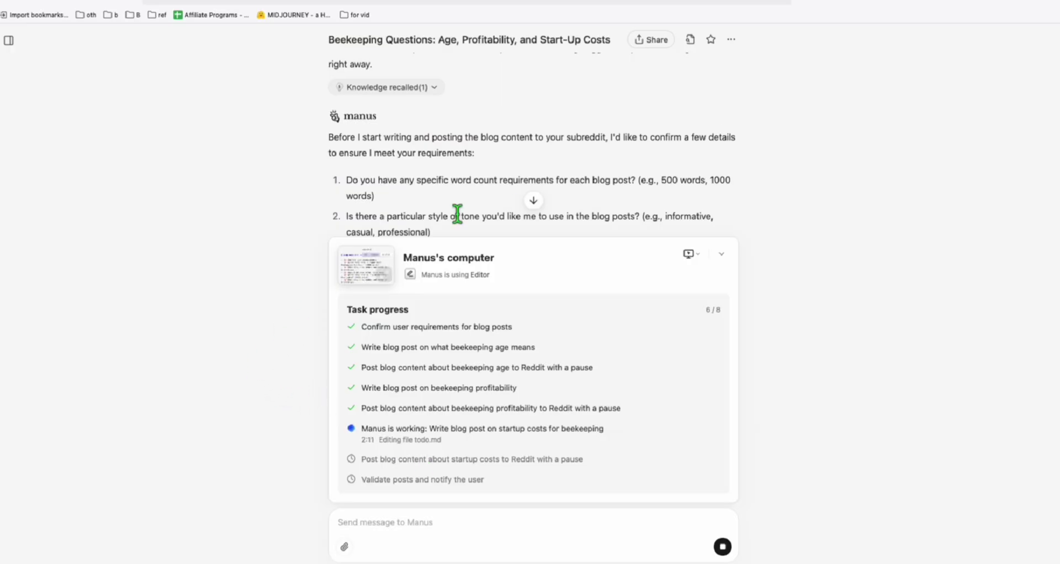
Review the prompt's Request URL and Reddit posting parameters, briefly checking the Article AI Generator page.
scroll(662, 166, up, 10)
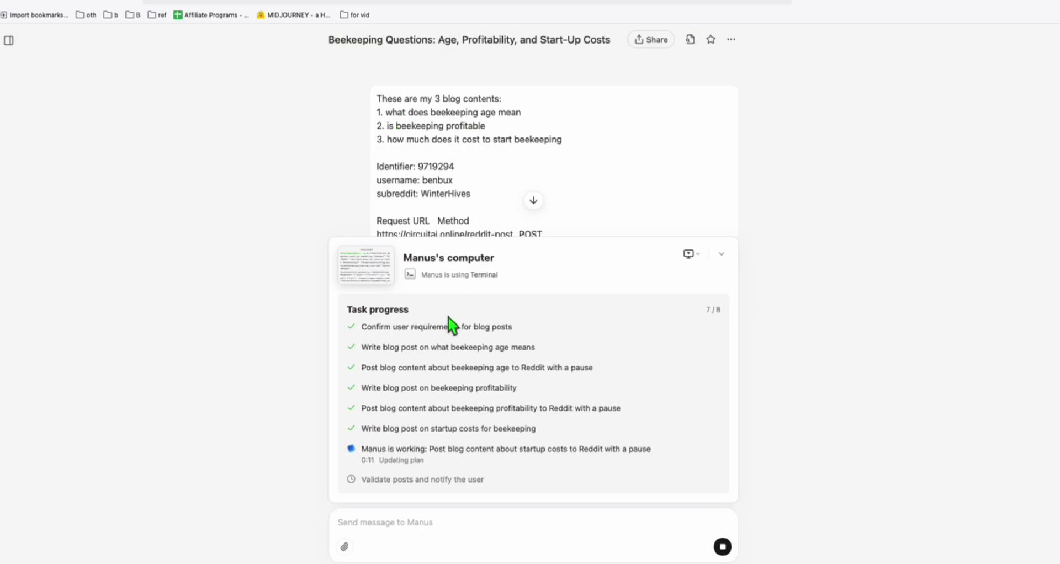
scroll(451, 165, down, 5)
scroll(452, 166, up, 2)
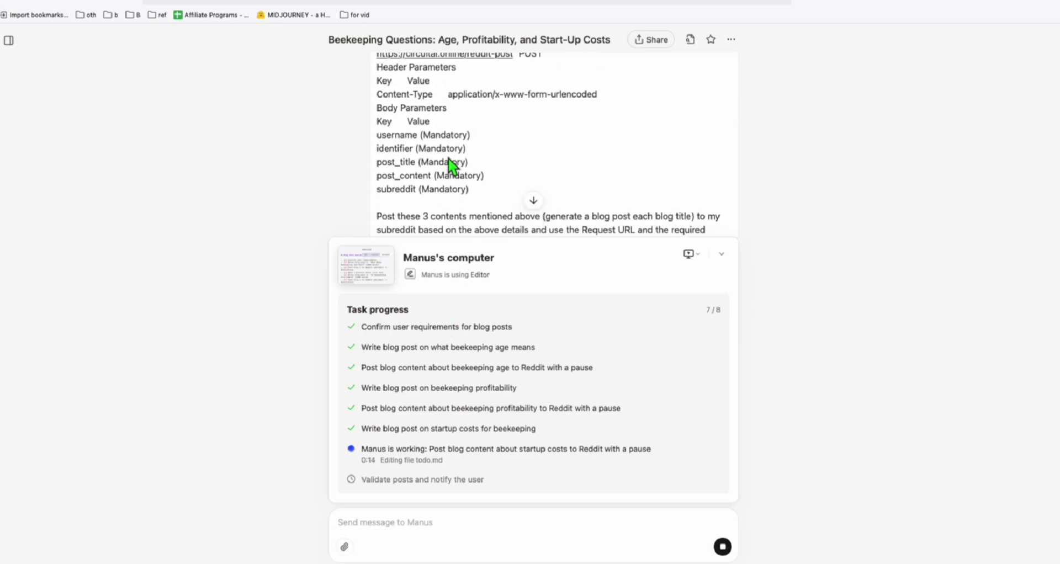
scroll(452, 166, up, 1)
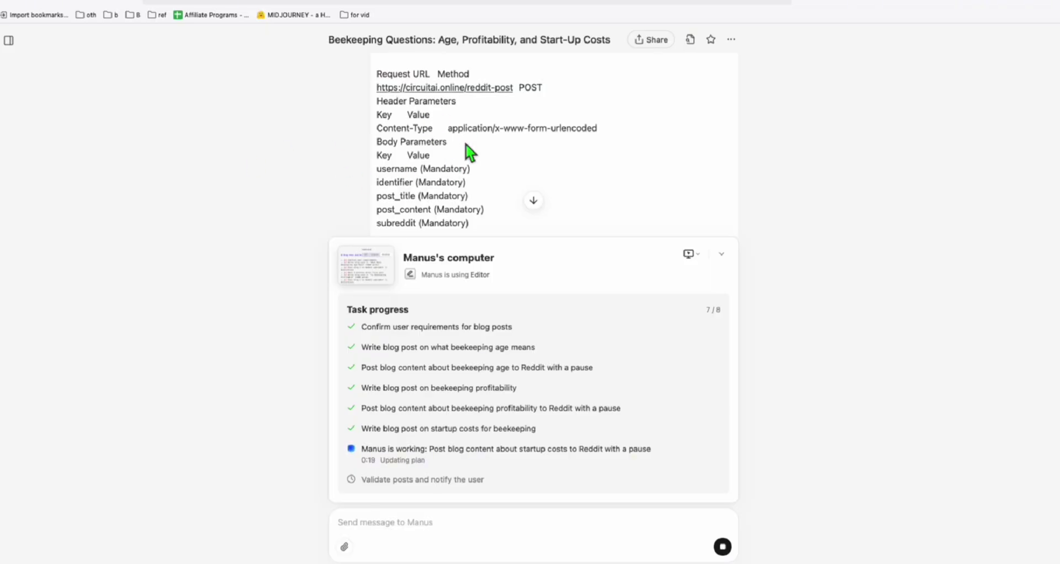
click(890, 3)
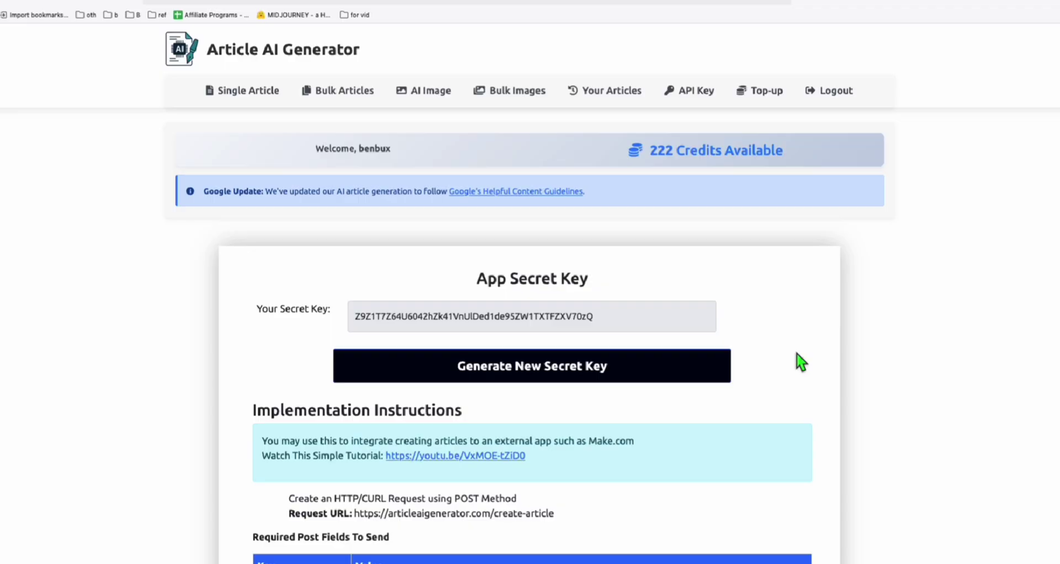
click(342, 4)
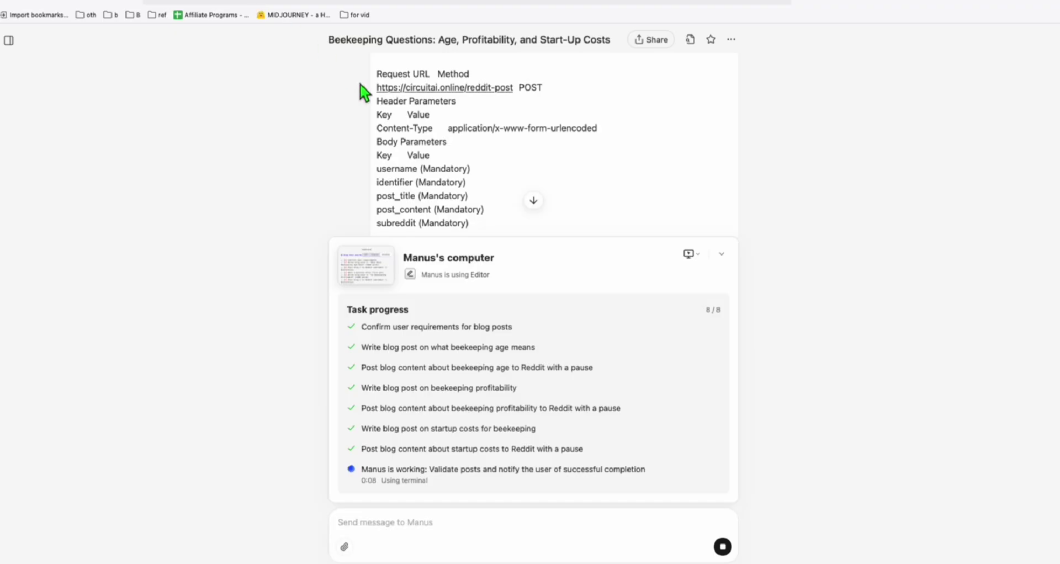
scroll(447, 196, up, 3)
scroll(448, 196, up, 1)
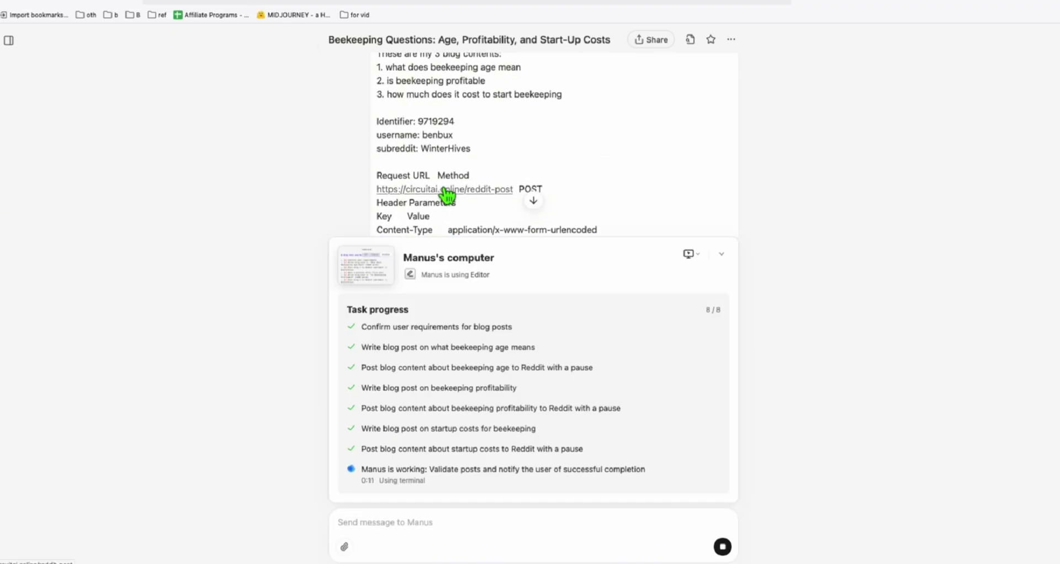